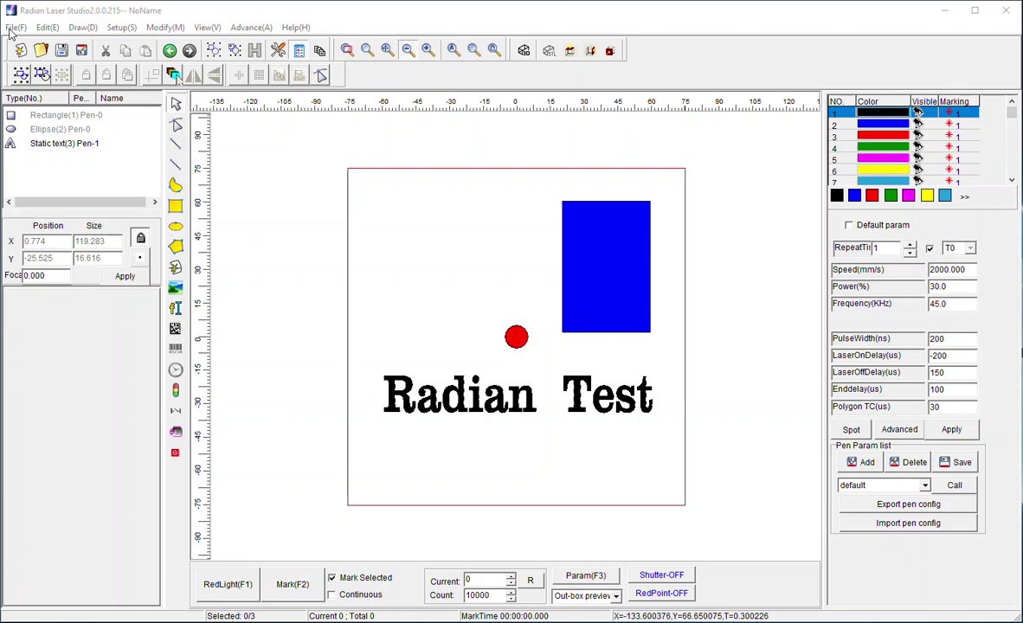
- Open the File(F) menu of the test layout with the rectangle, circle and 'Radian Test' text
click(13, 28)
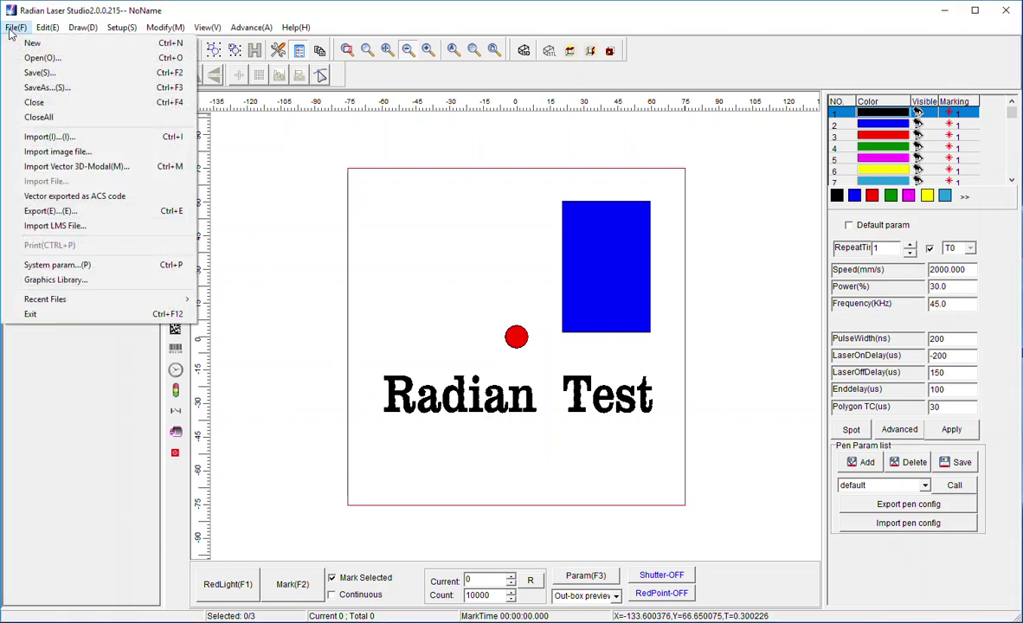
- Import Radian_Logo_Outline from the Desktop, keeping the file filter on all vector types
click(49, 137)
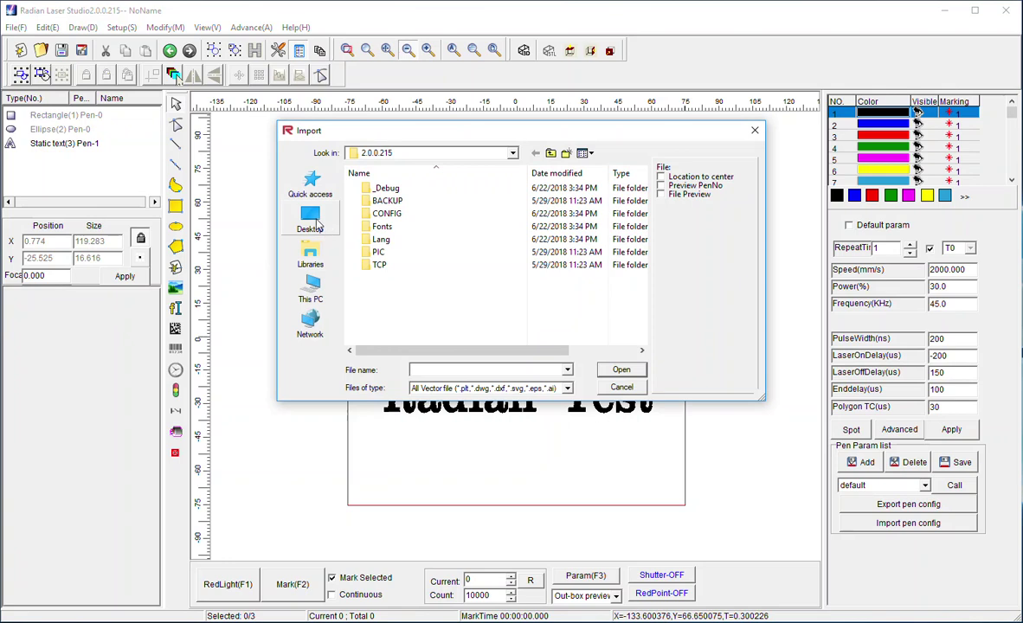
click(317, 223)
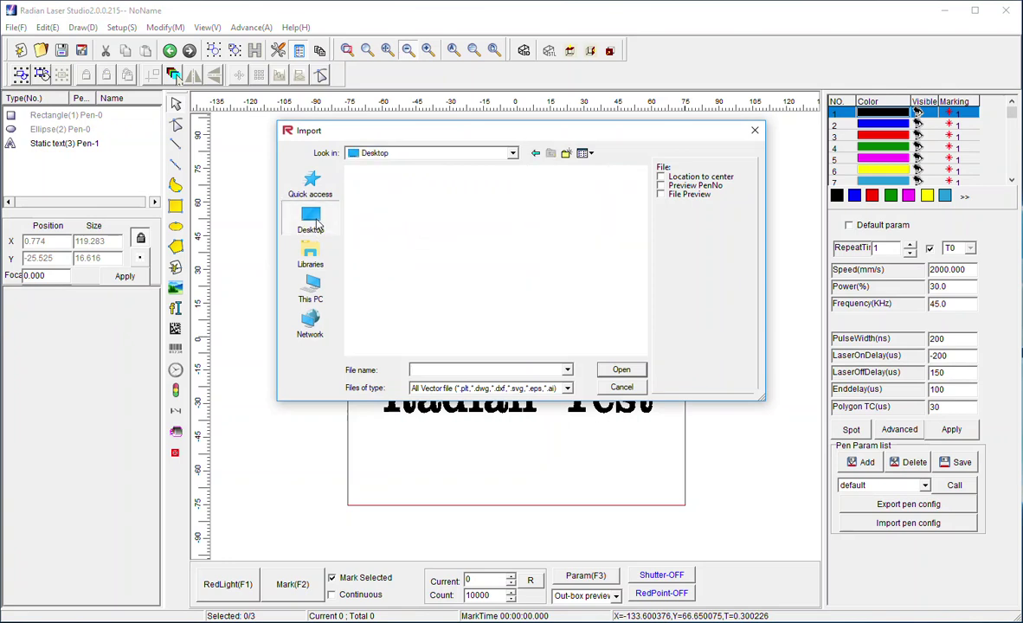
scroll(437, 270, down, 3)
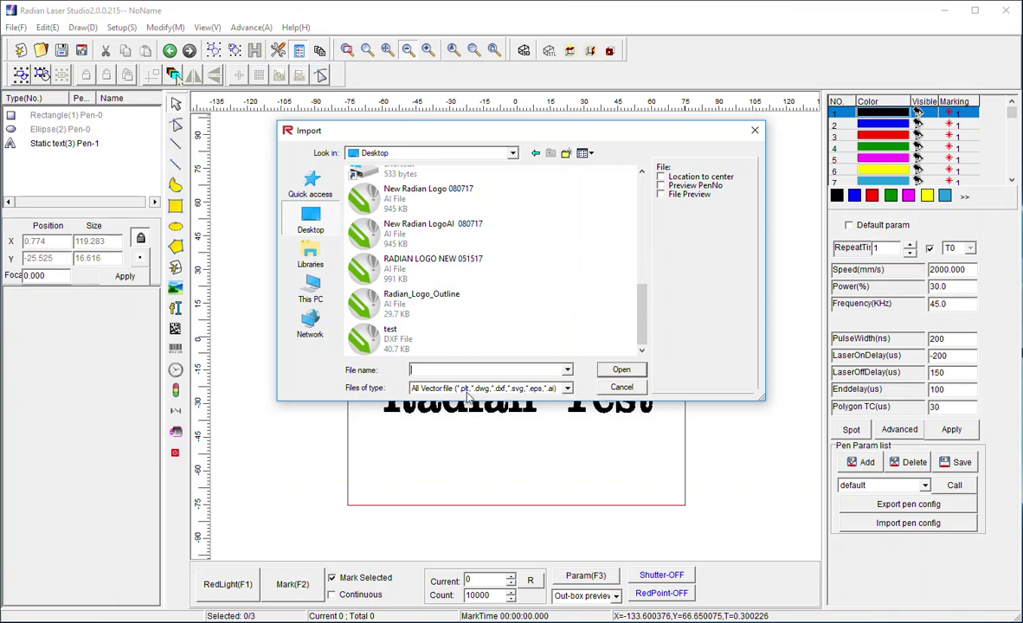
click(569, 389)
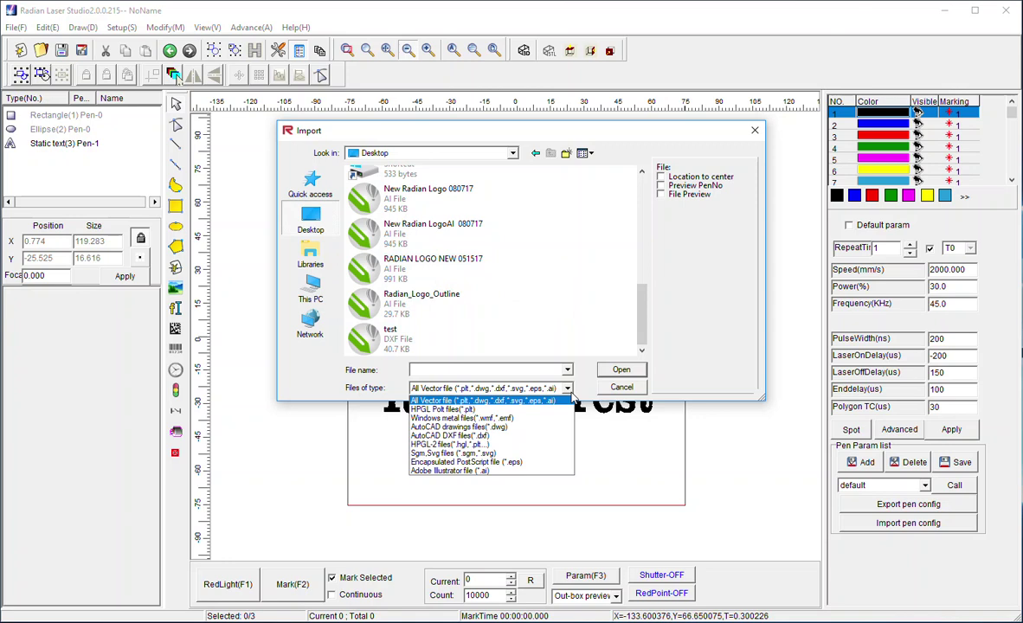
click(570, 394)
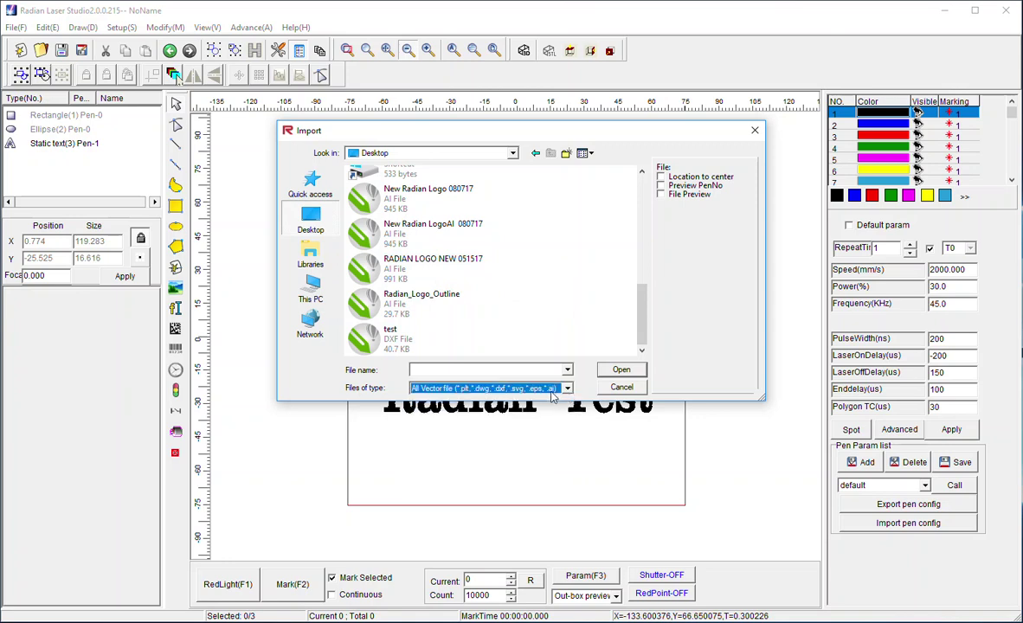
click(568, 390)
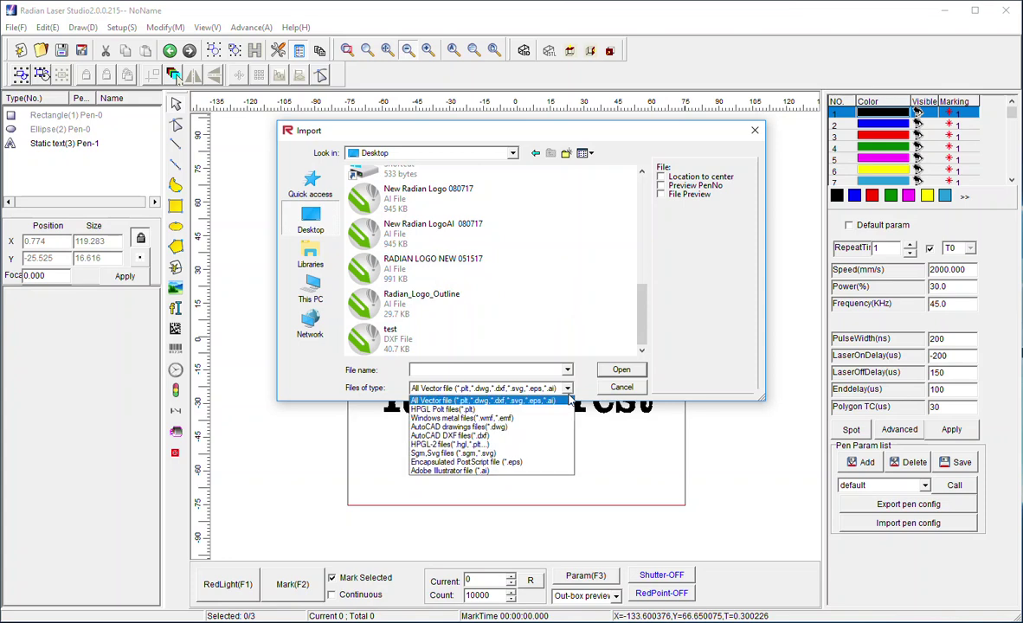
click(528, 365)
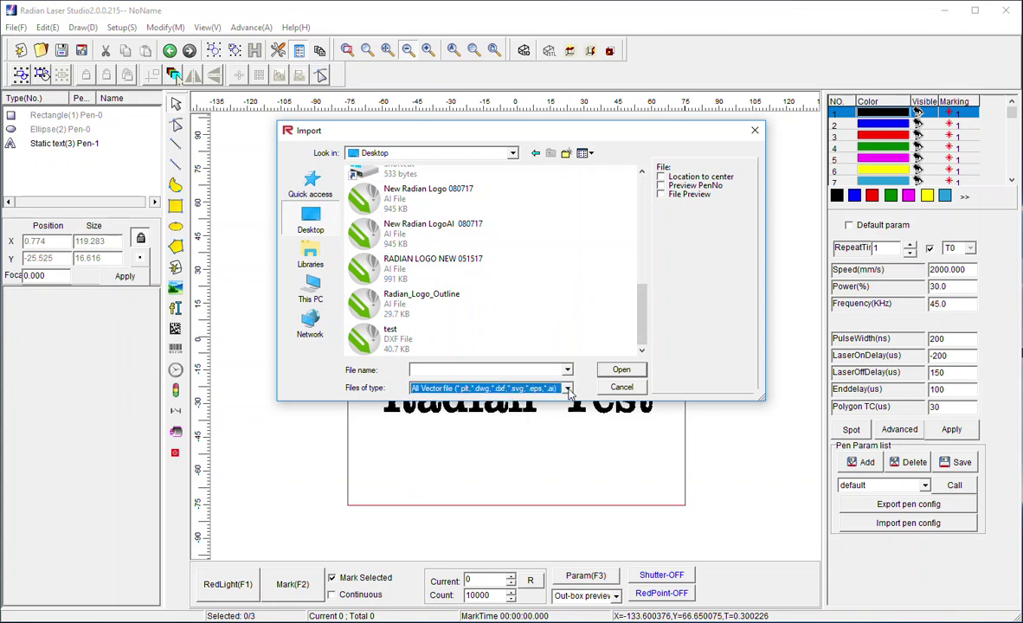
click(442, 305)
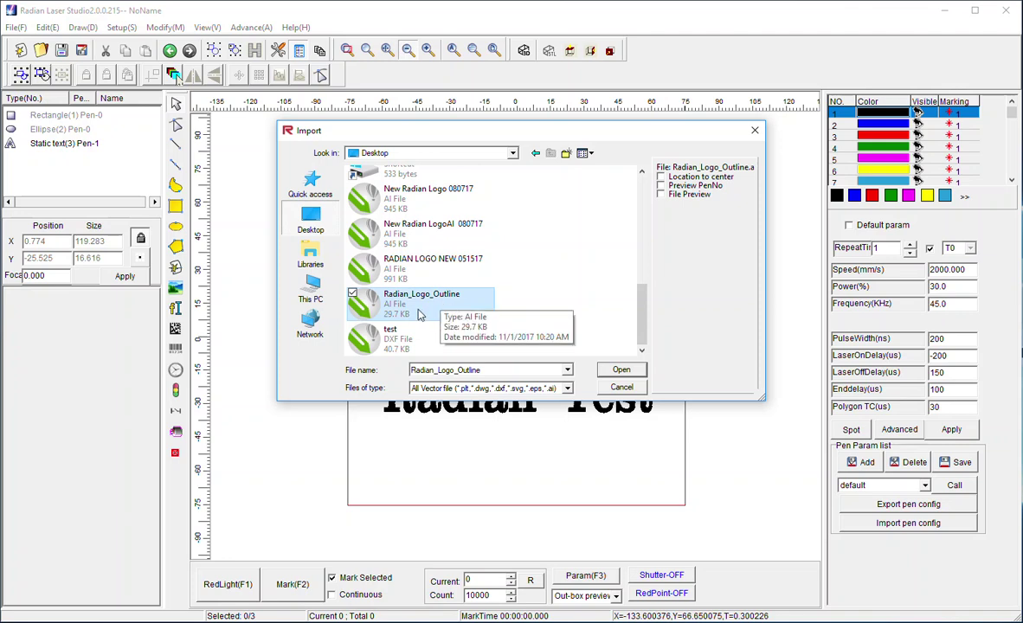
click(617, 371)
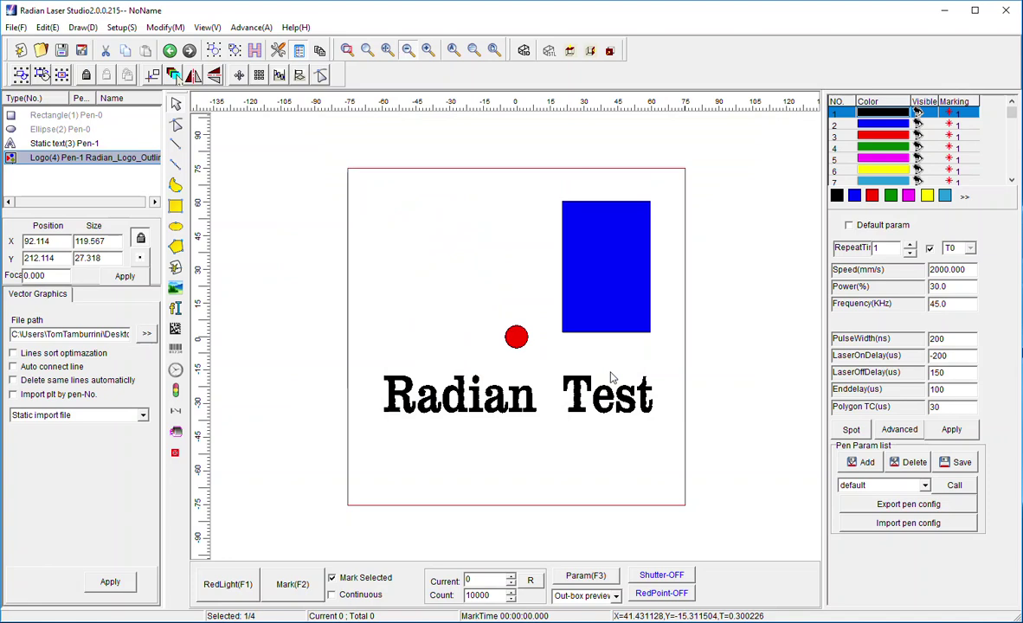
- Centre the imported Radian logo in the marking field at 0,0
scroll(475, 246, down, 3)
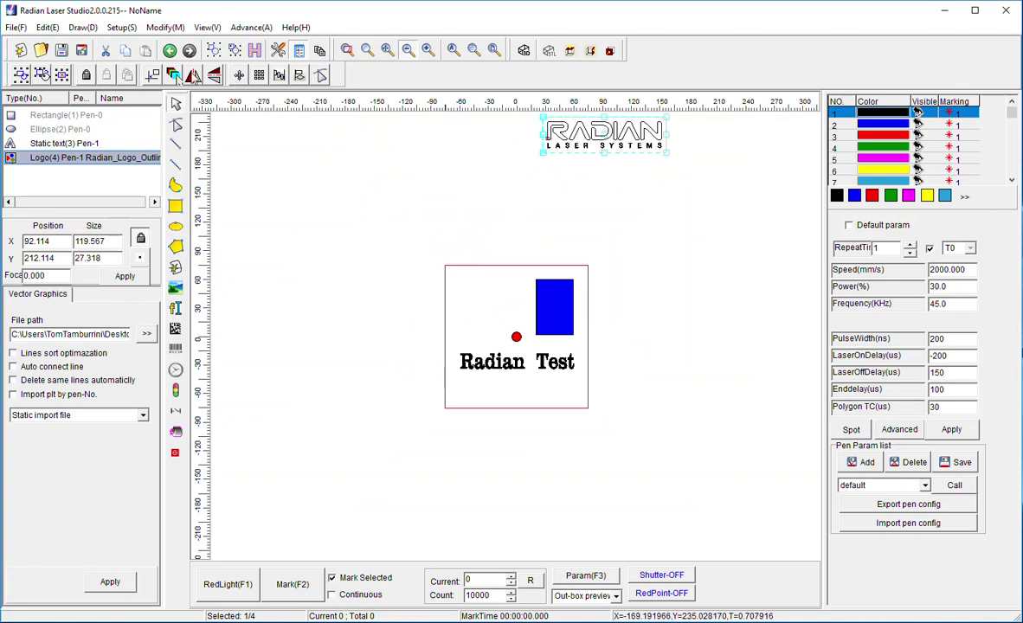
click(151, 76)
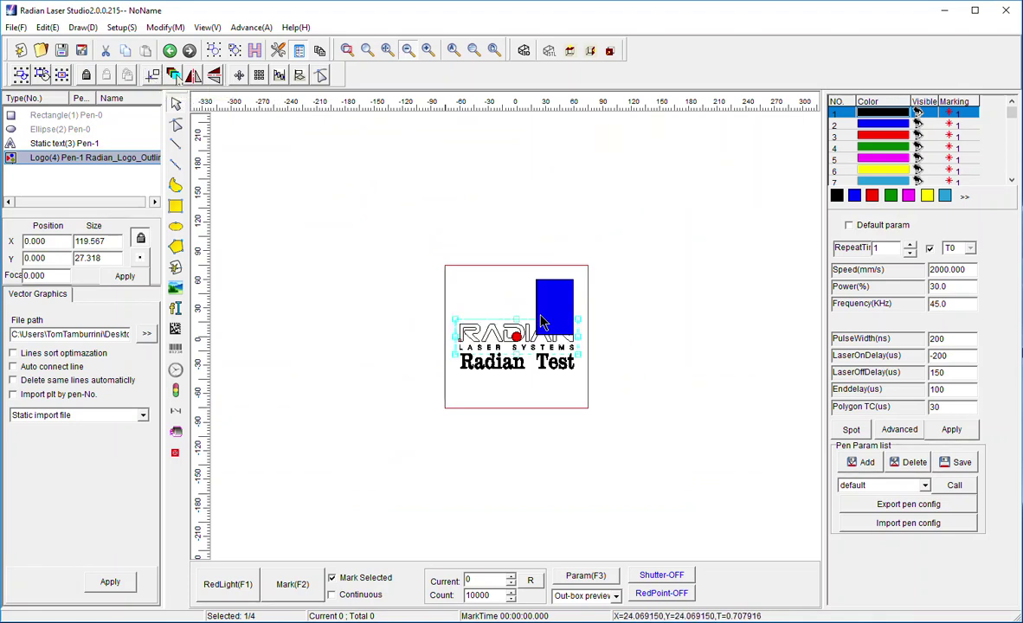
scroll(498, 292, up, 2)
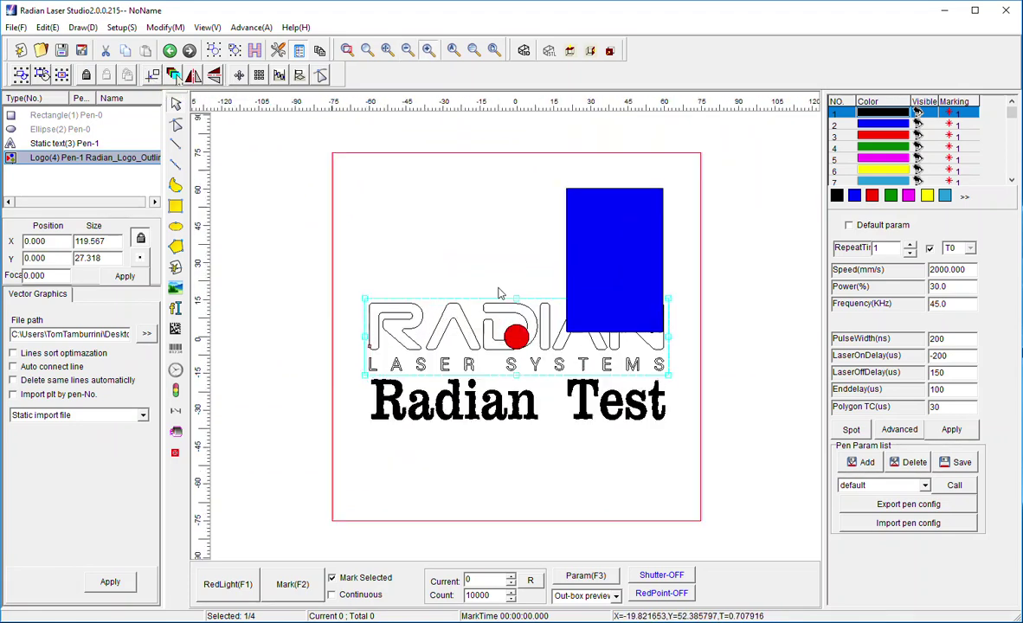
scroll(497, 293, down, 1)
scroll(497, 293, up, 2)
scroll(498, 292, down, 2)
scroll(497, 293, up, 2)
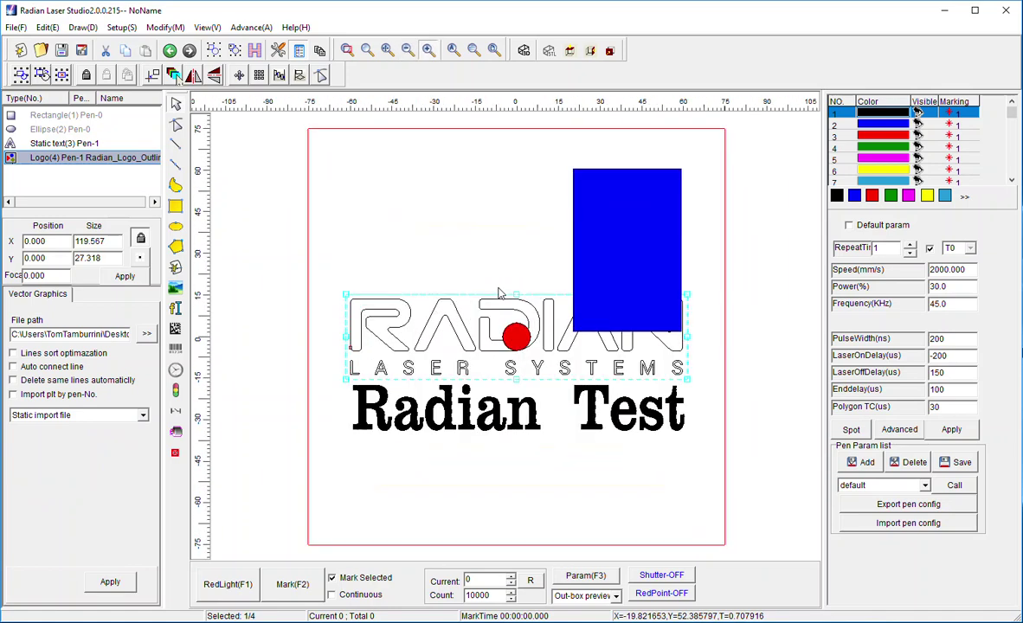
scroll(497, 292, up, 2)
scroll(498, 292, down, 2)
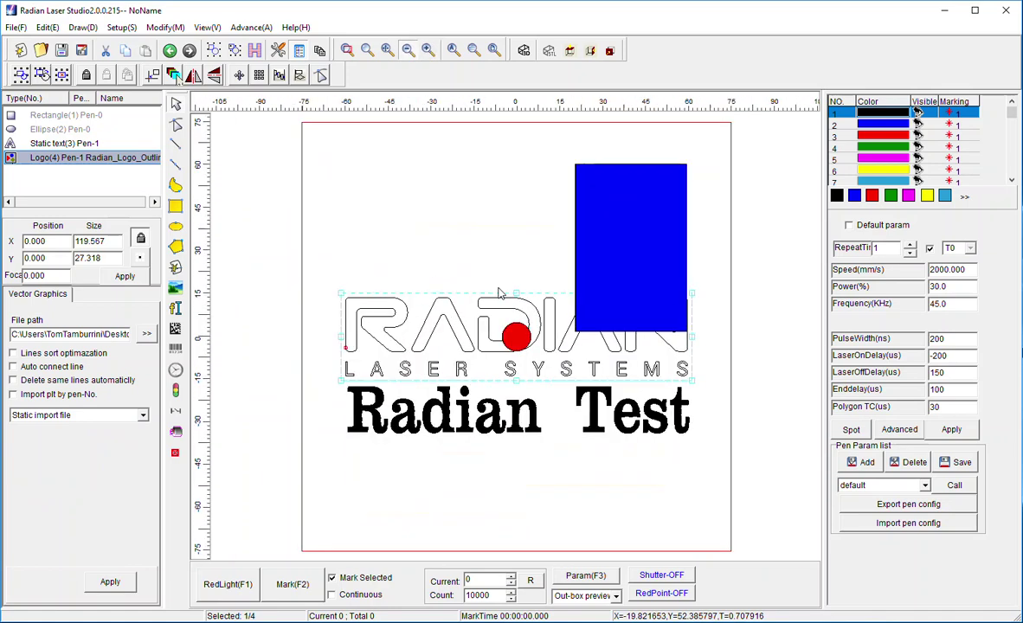
- Shrink the blue rectangle and move it and the red circle outside the marking field
drag(616, 257, 689, 227)
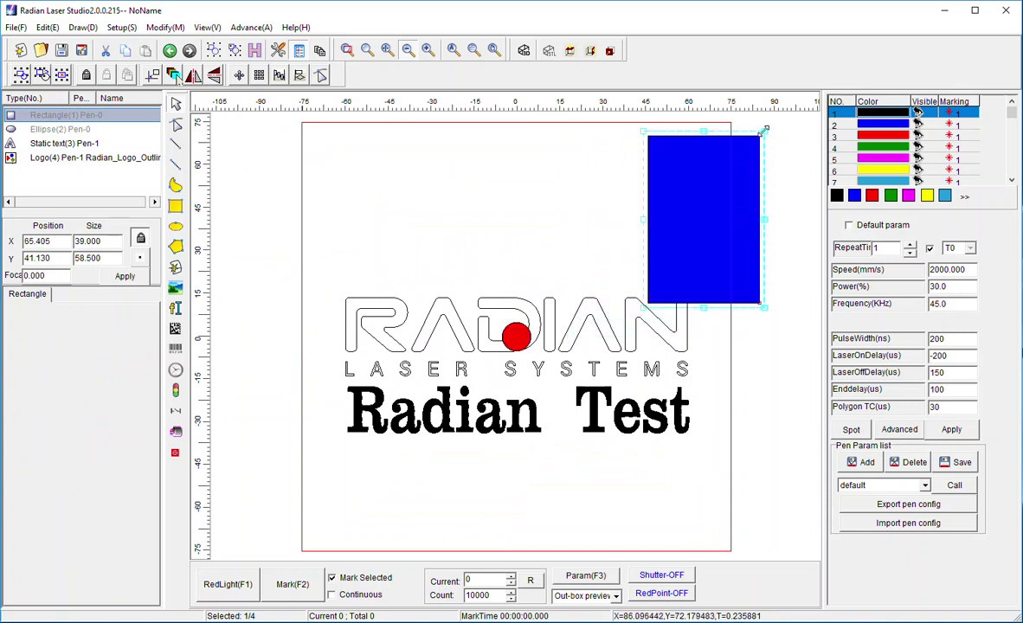
drag(763, 133, 674, 193)
drag(515, 335, 269, 191)
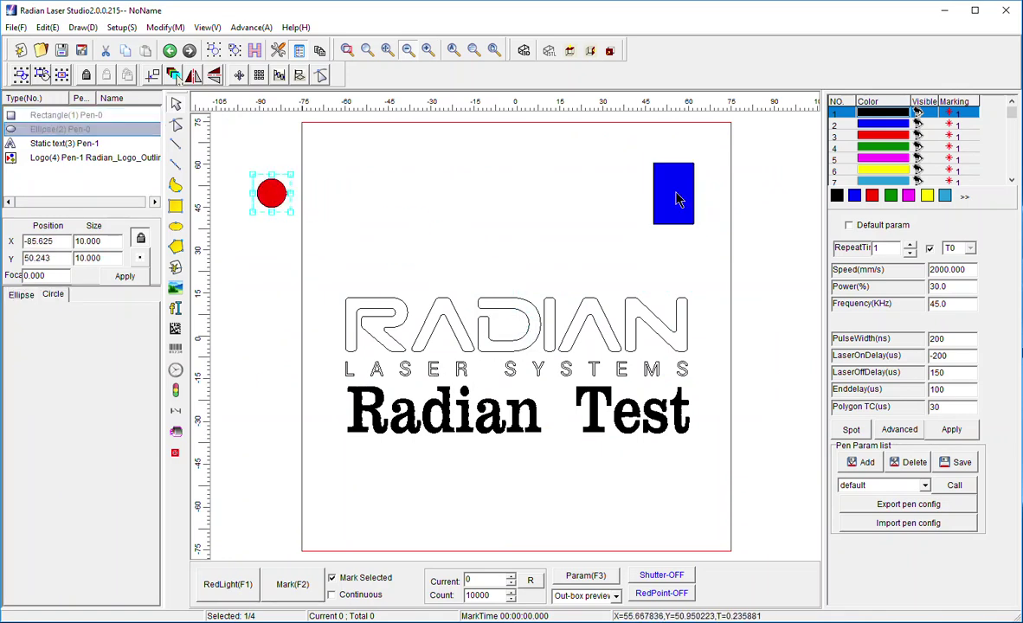
drag(676, 192, 246, 320)
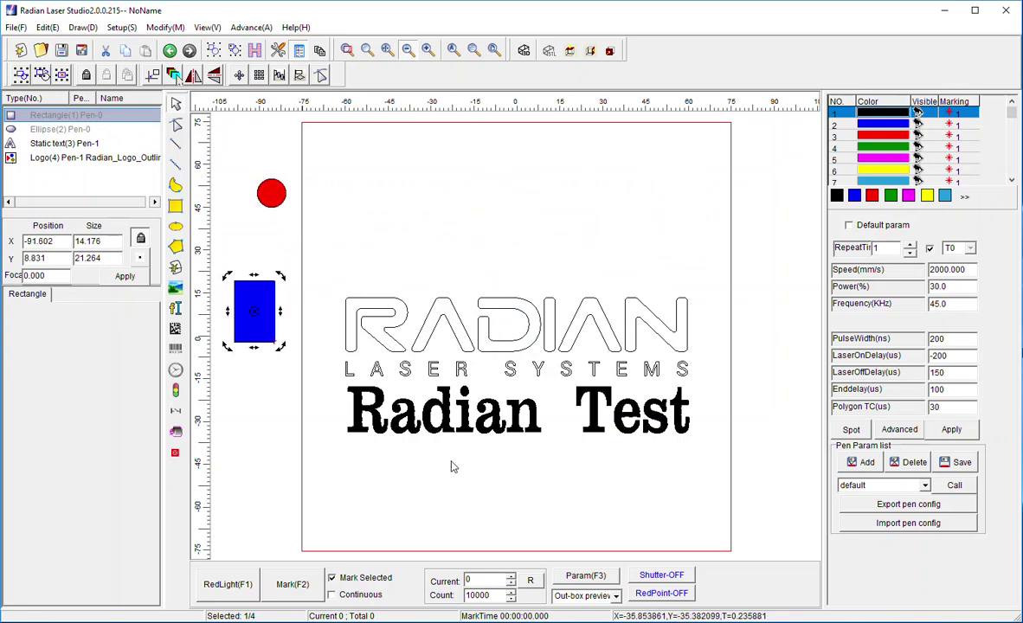
click(501, 427)
- Move the 'Radian Test' text down to sit beneath the centred logo
click(474, 393)
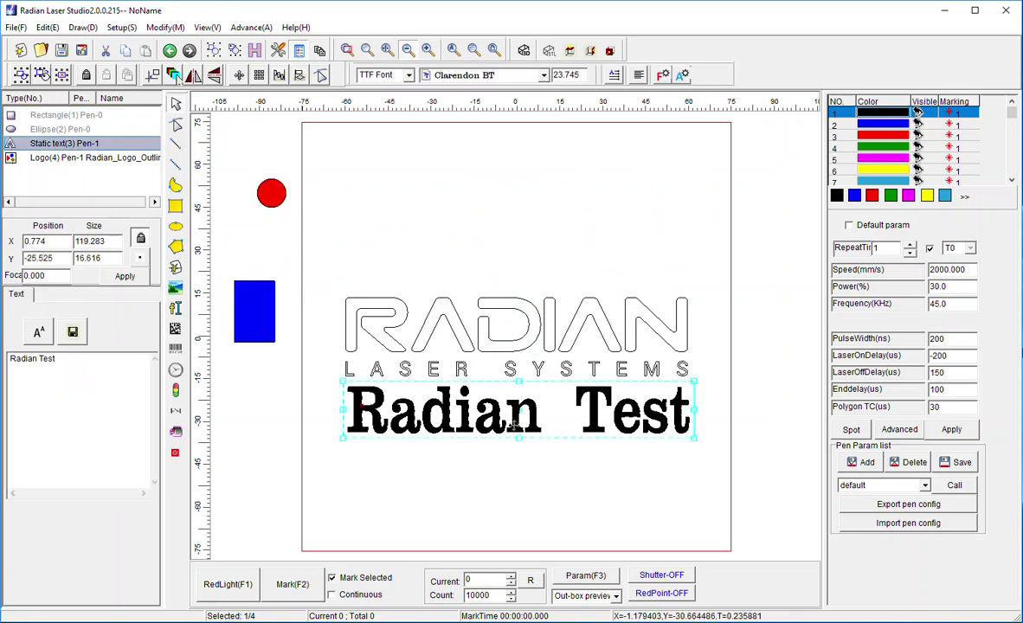
drag(474, 393, 474, 450)
drag(513, 484, 513, 484)
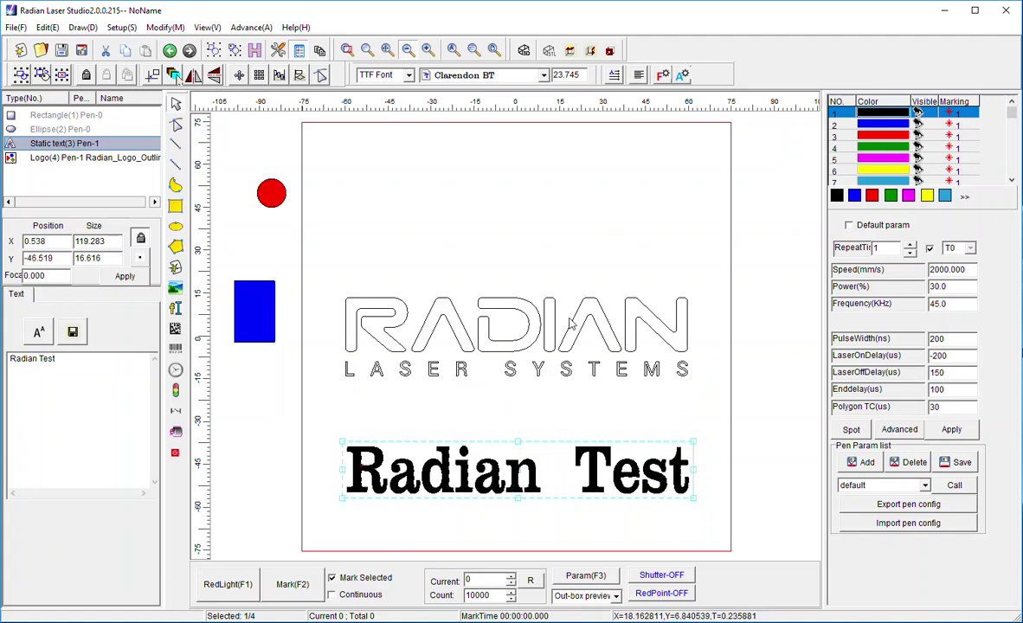
click(532, 294)
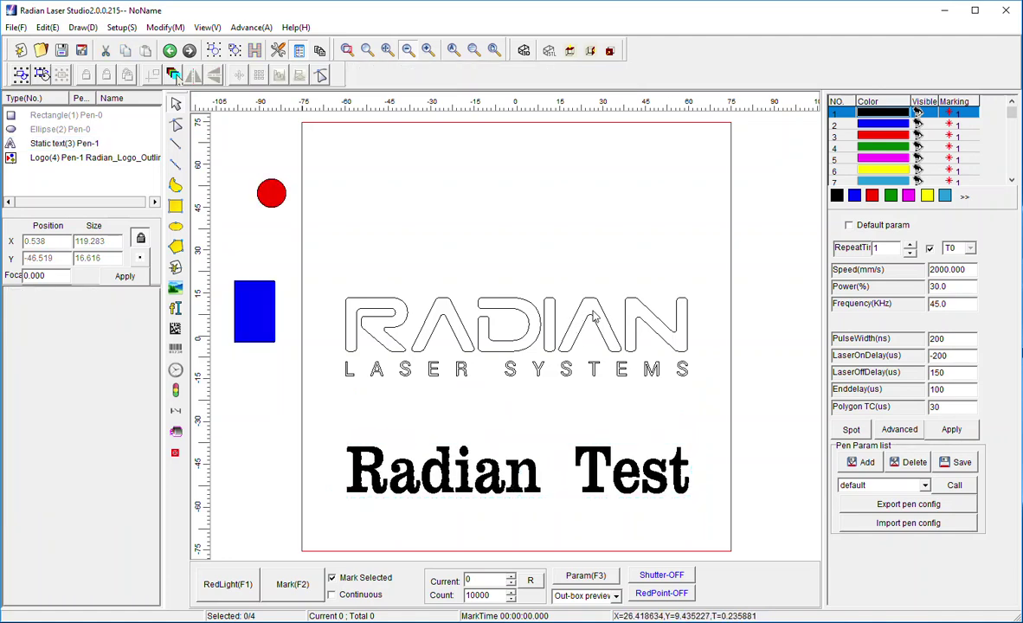
click(602, 308)
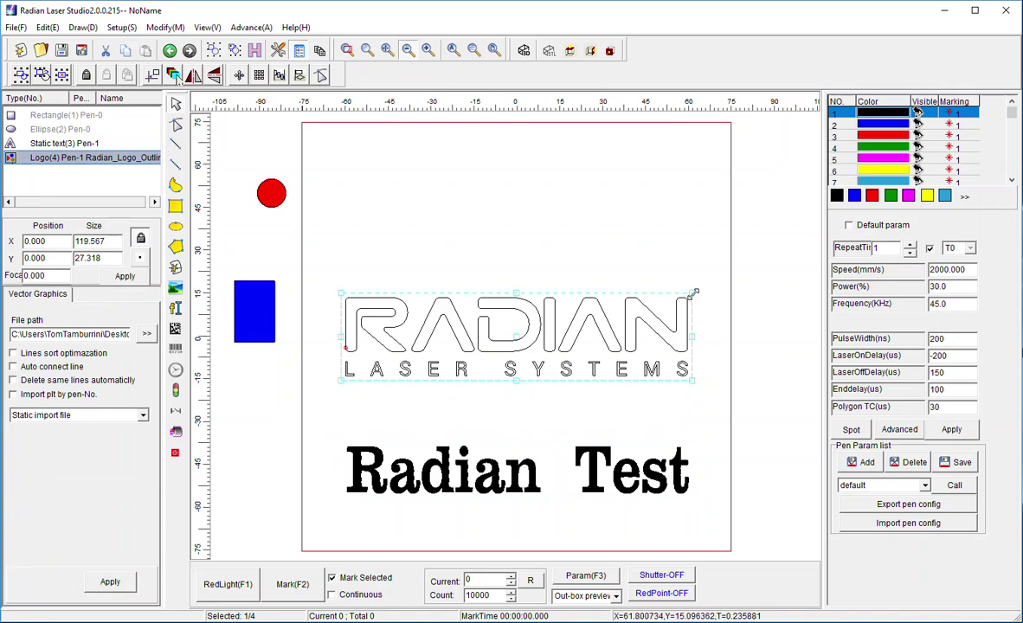
- Scale the logo proportionally in Object Transform to 40 mm wide, 9.139 mm tall
mouse_move(698, 299)
mouse_down()
mouse_move(548, 337)
mouse_move(702, 319)
mouse_up()
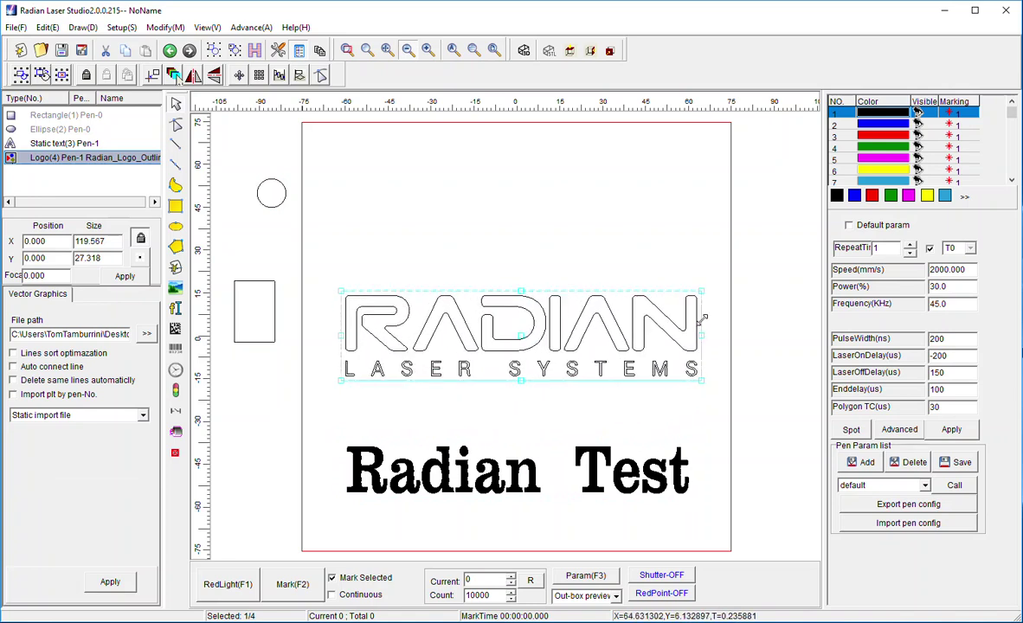
click(239, 75)
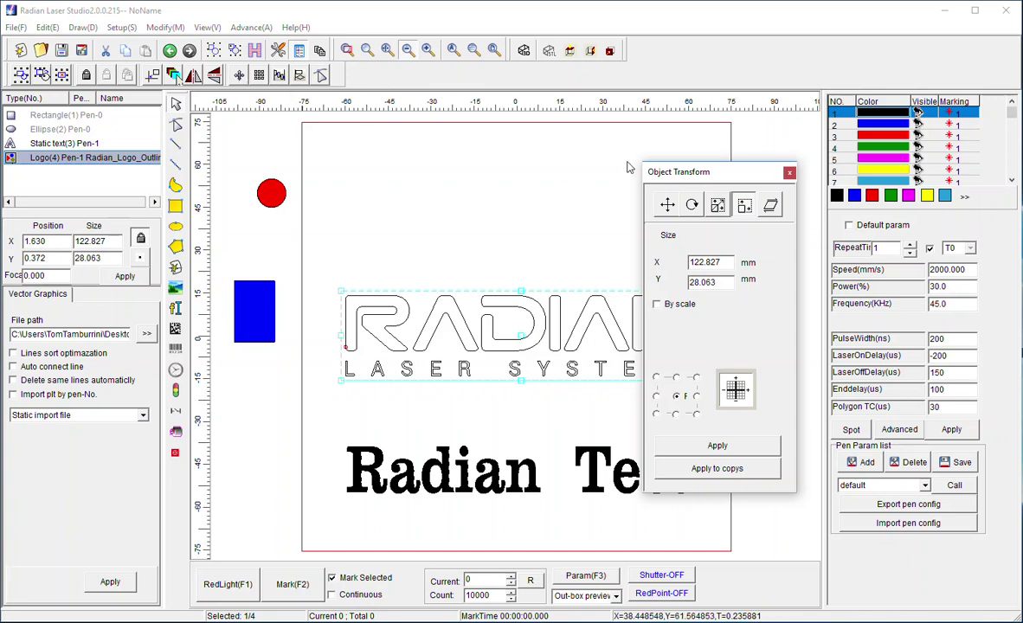
click(678, 304)
key(shift+Tab)
key(shift+Tab)
text(40)
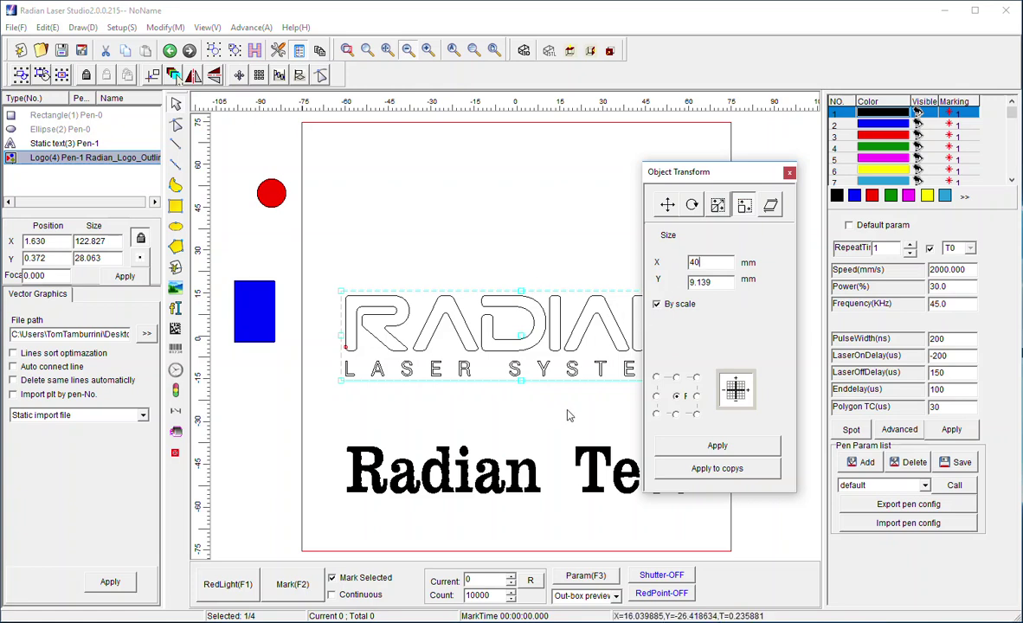
click(746, 447)
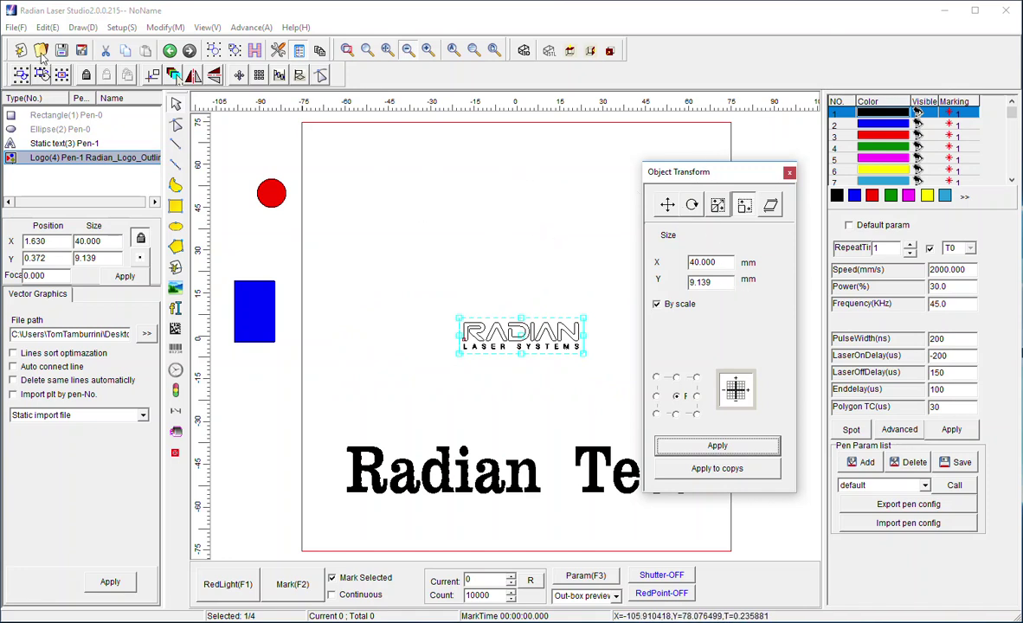
click(16, 27)
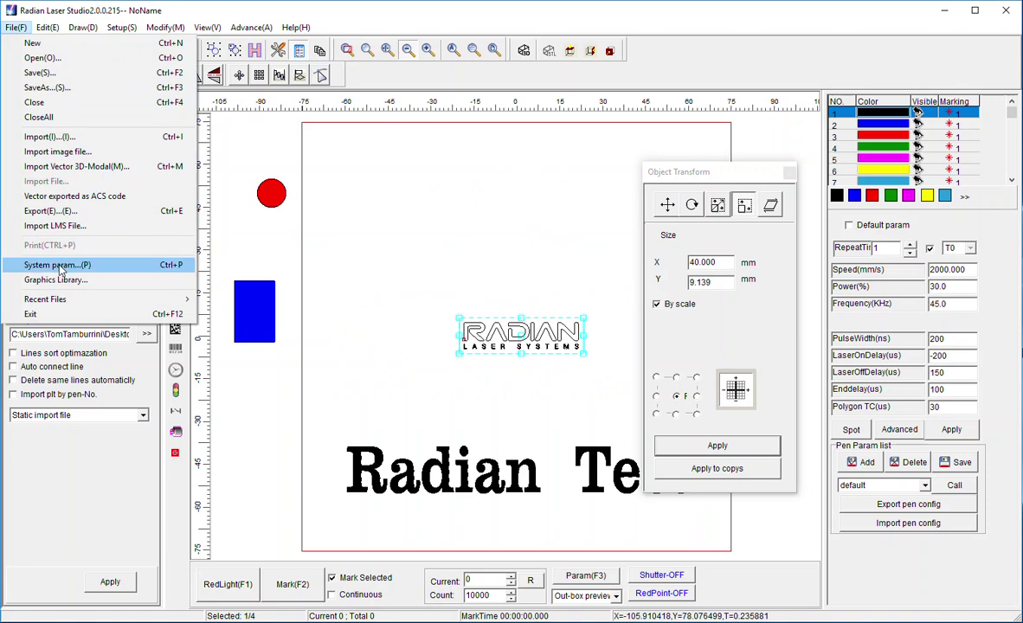
click(58, 264)
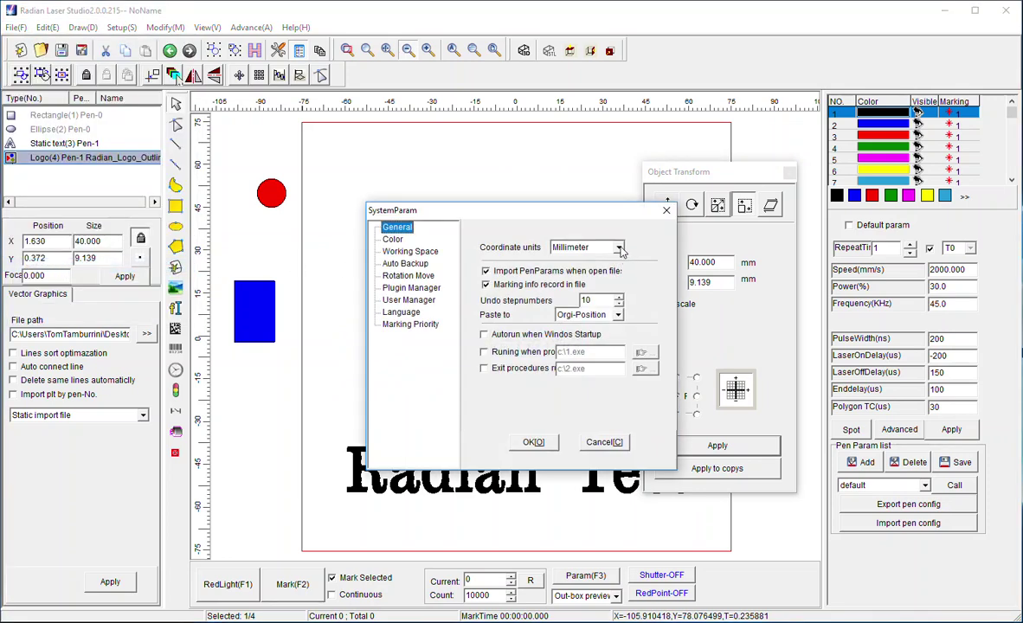
click(576, 247)
click(593, 271)
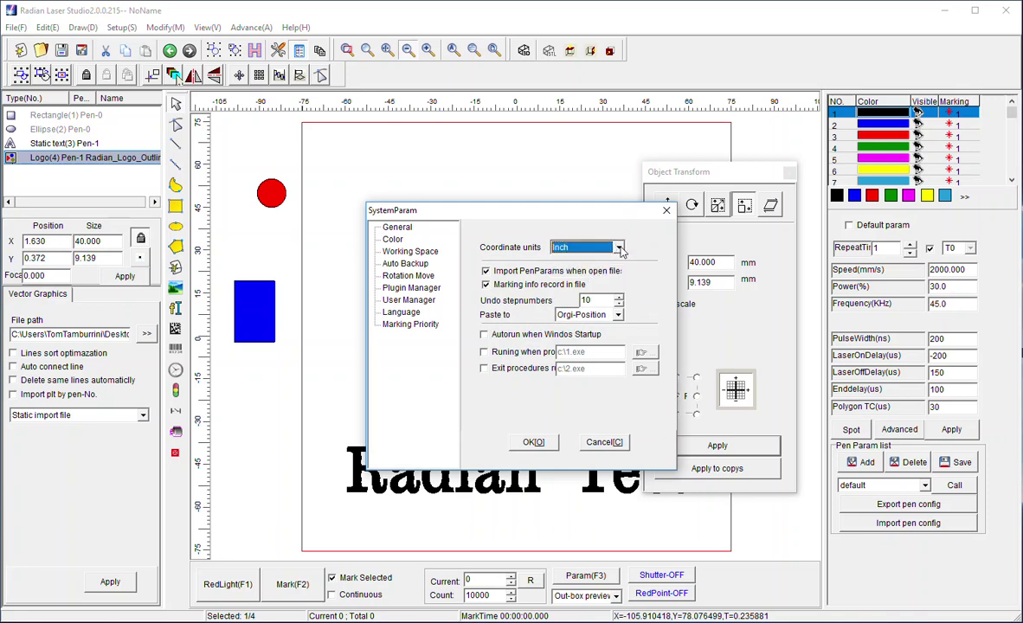
click(580, 247)
click(608, 262)
click(603, 443)
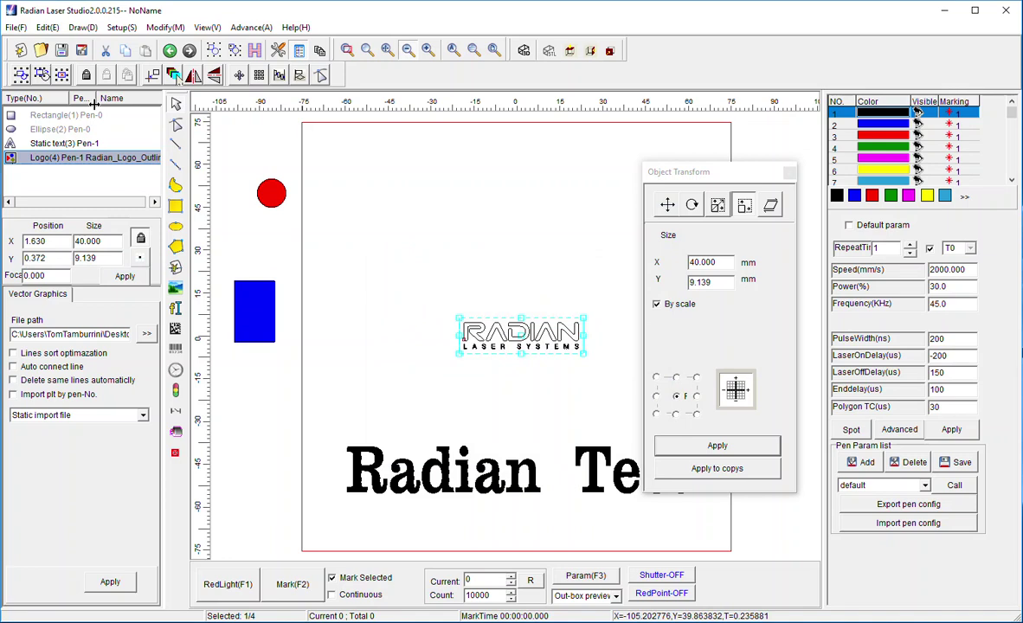
click(789, 173)
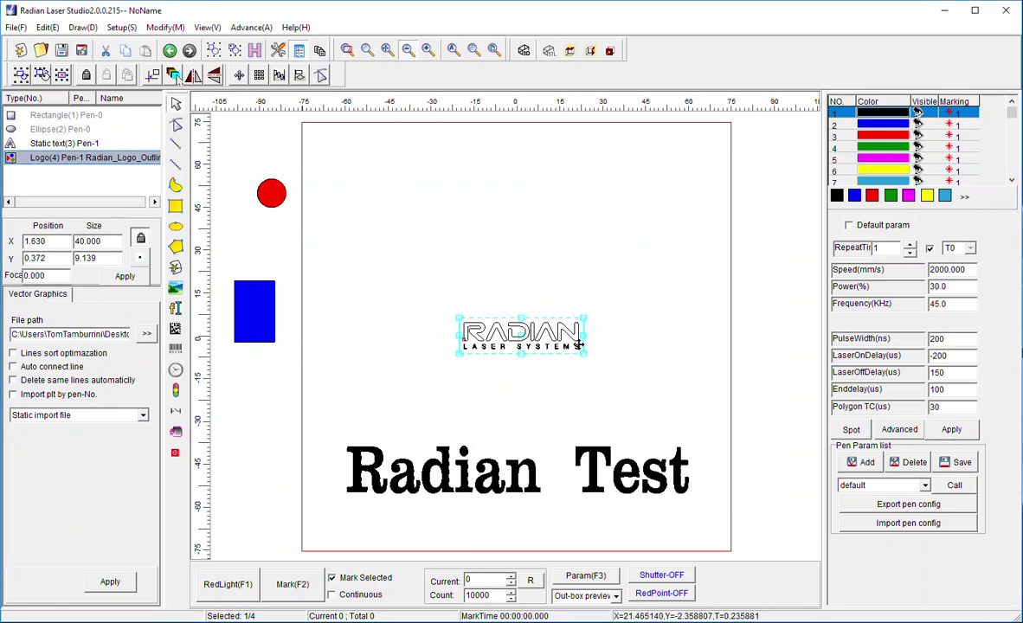
scroll(578, 345, up, 1)
scroll(584, 348, up, 1)
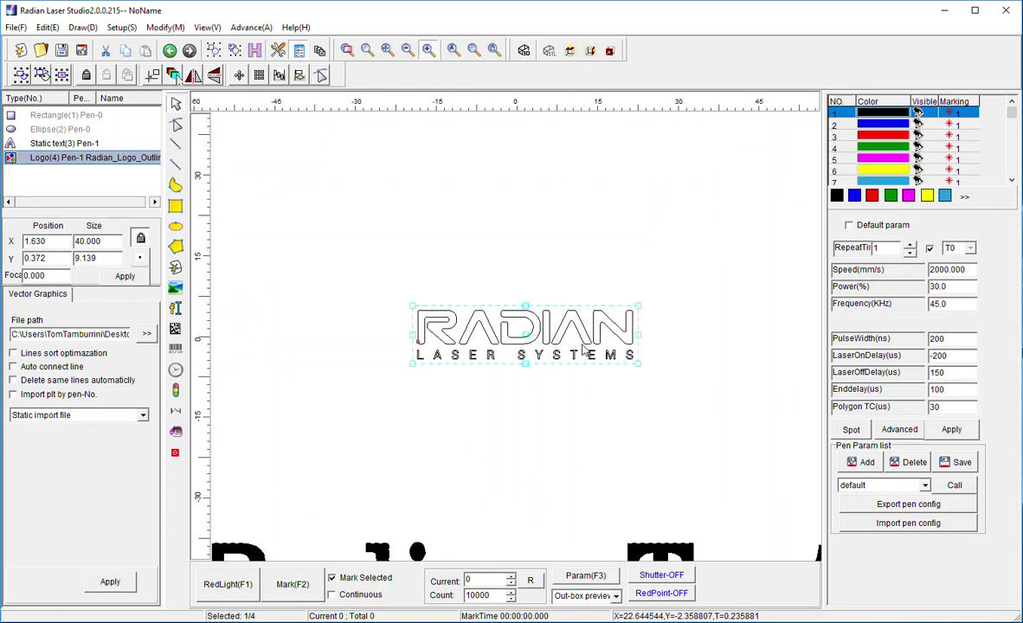
scroll(495, 274, up, 1)
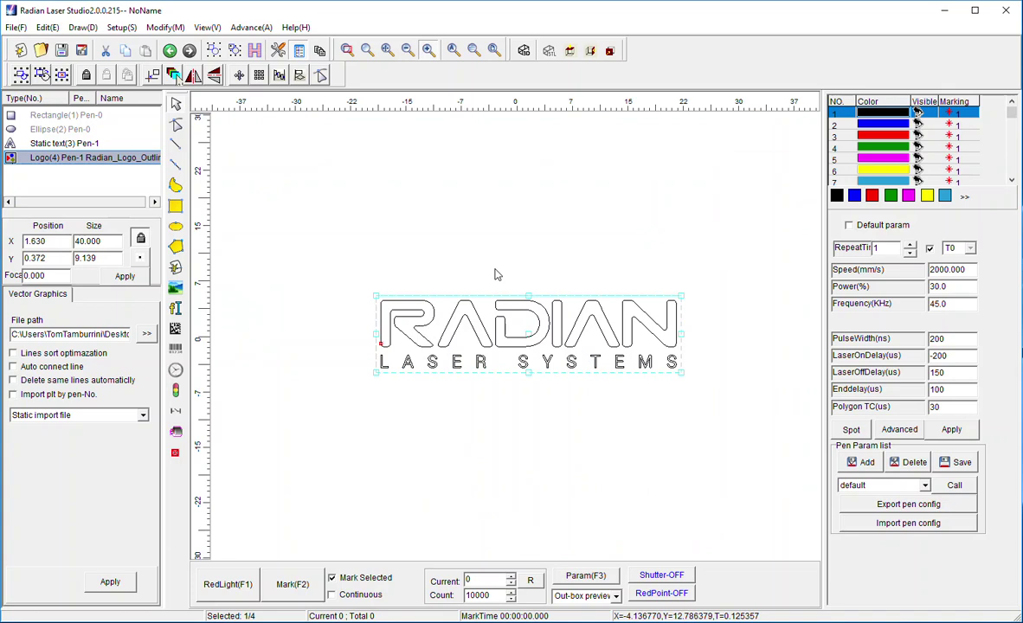
scroll(495, 274, up, 2)
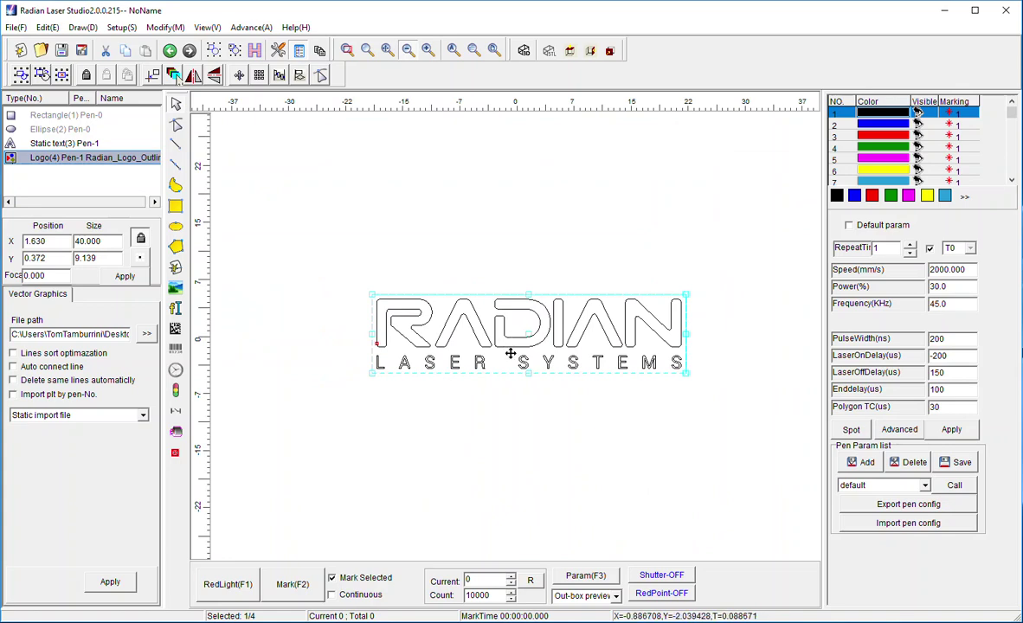
click(525, 450)
click(529, 337)
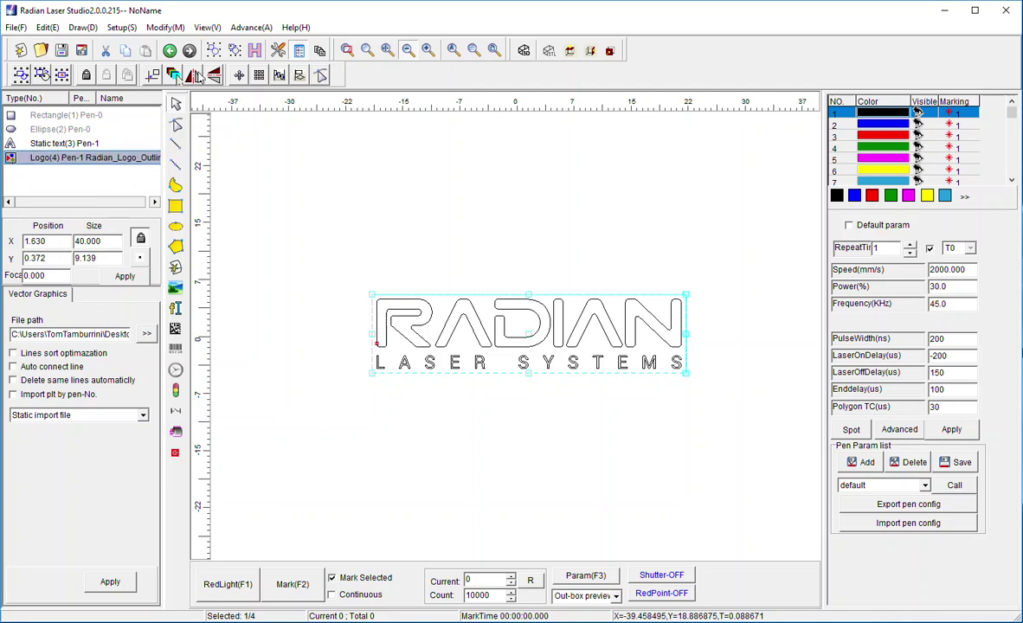
click(254, 52)
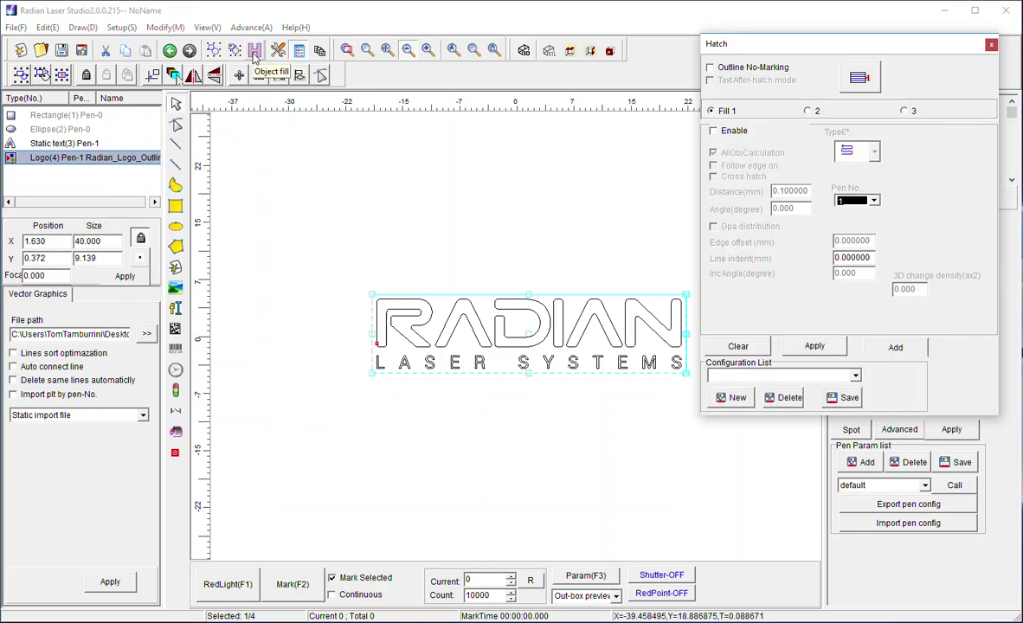
- Enable hatch fill 1 on the logo with 0.05 mm line distance and apply it
click(713, 131)
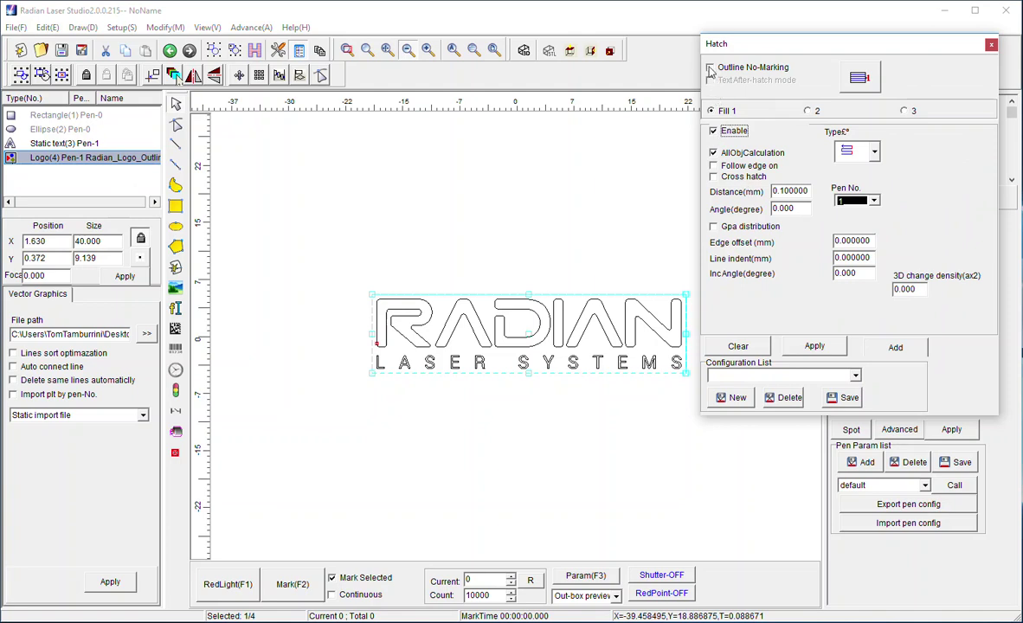
click(790, 192)
key(BackSpace)
text(5)
click(814, 346)
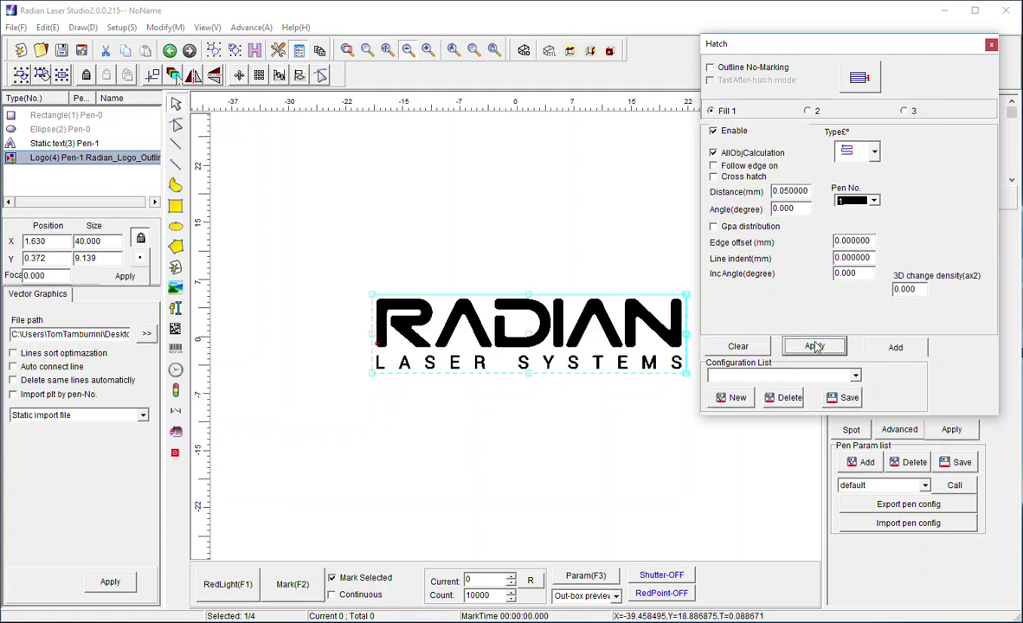
click(774, 194)
click(815, 346)
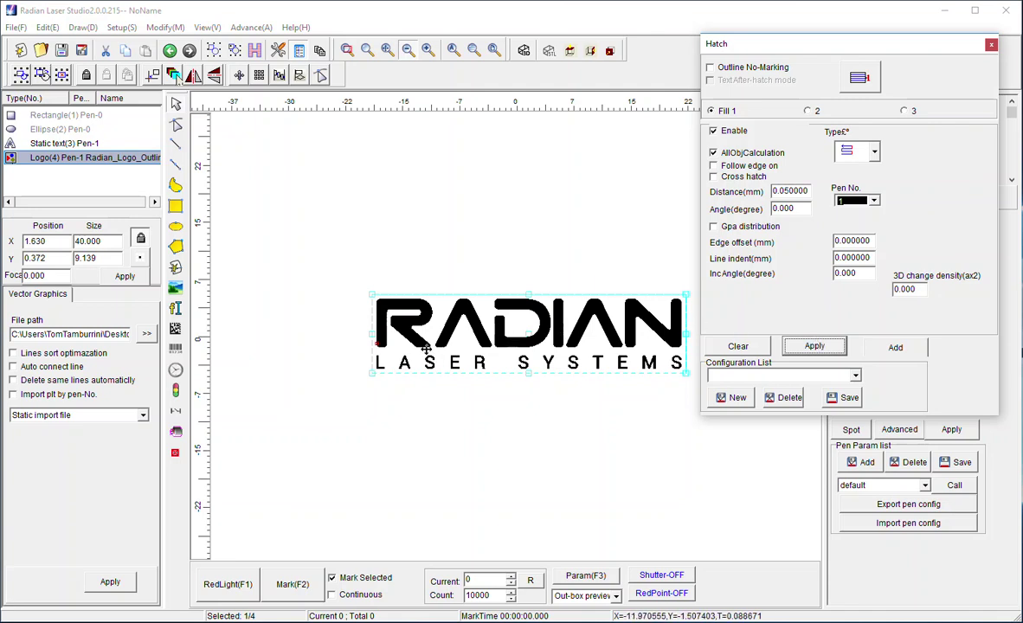
click(990, 43)
click(762, 376)
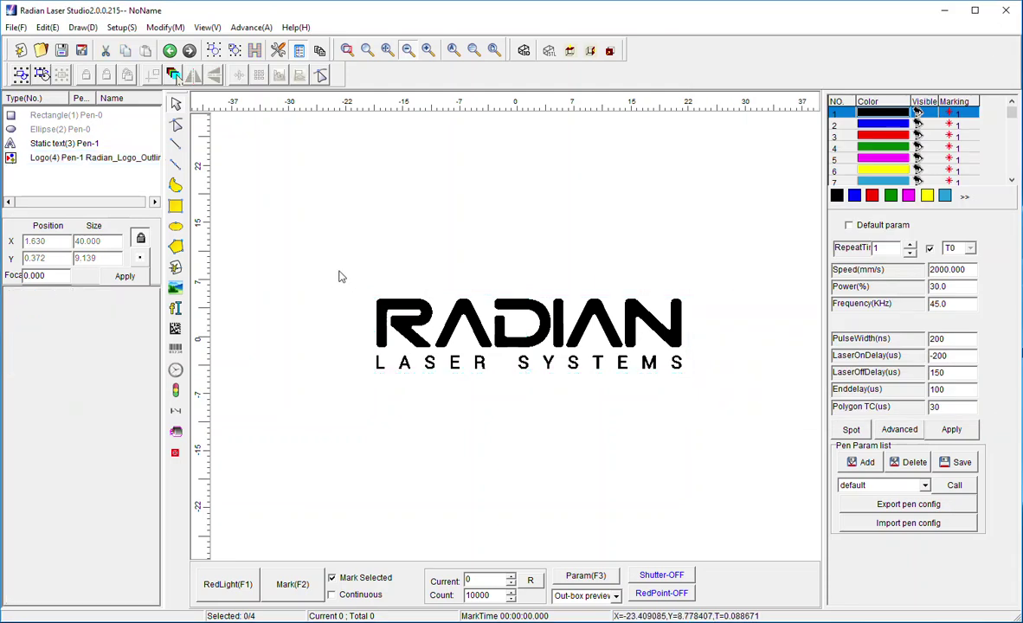
- Box-select the RADIAN logo and disable its hatch fill, leaving plain outlines
drag(342, 276, 730, 413)
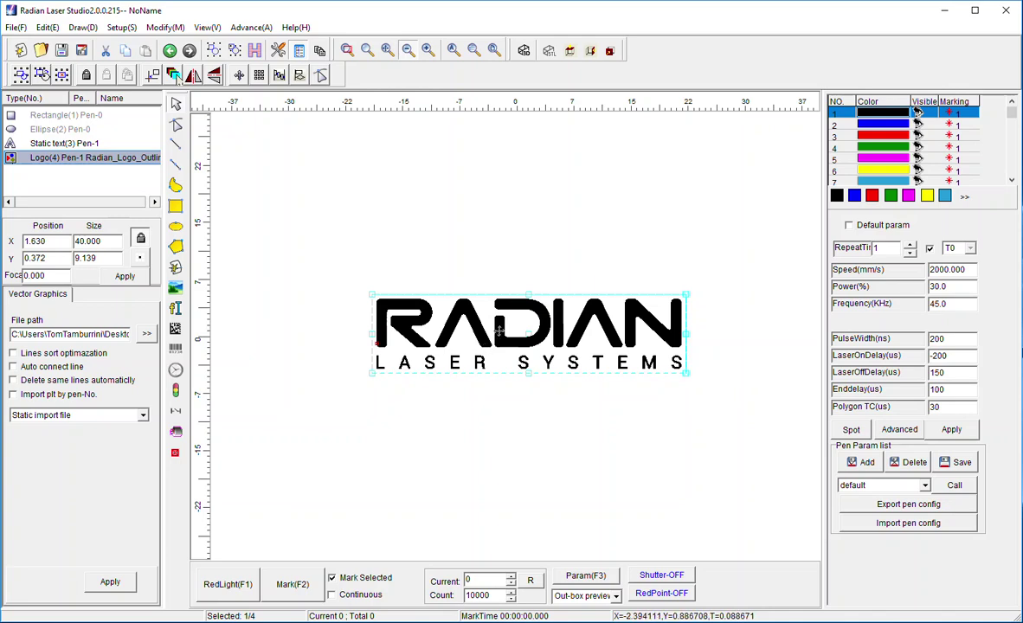
click(254, 51)
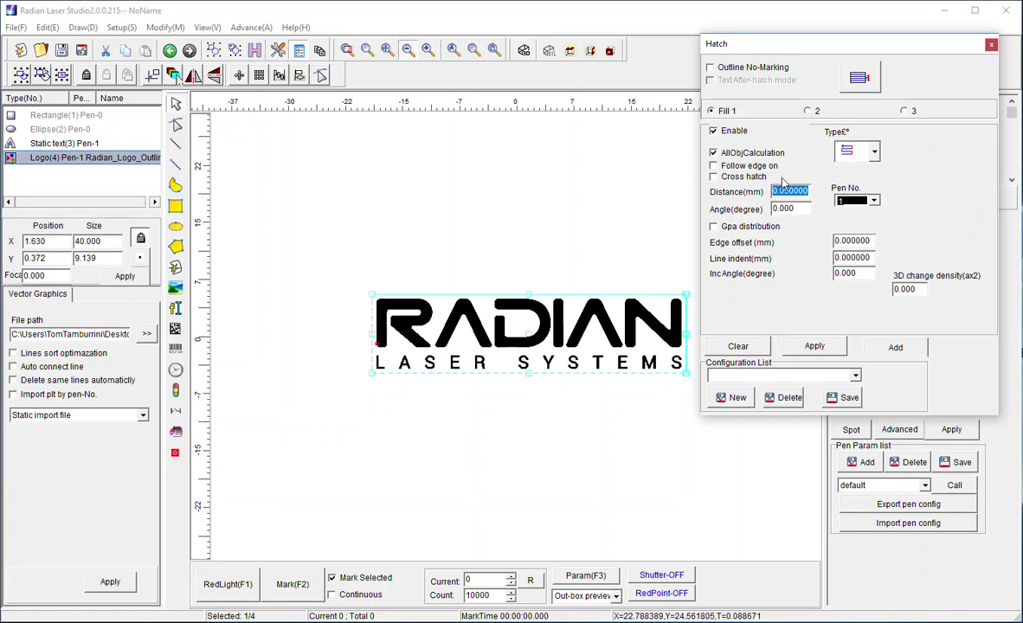
click(726, 134)
click(814, 346)
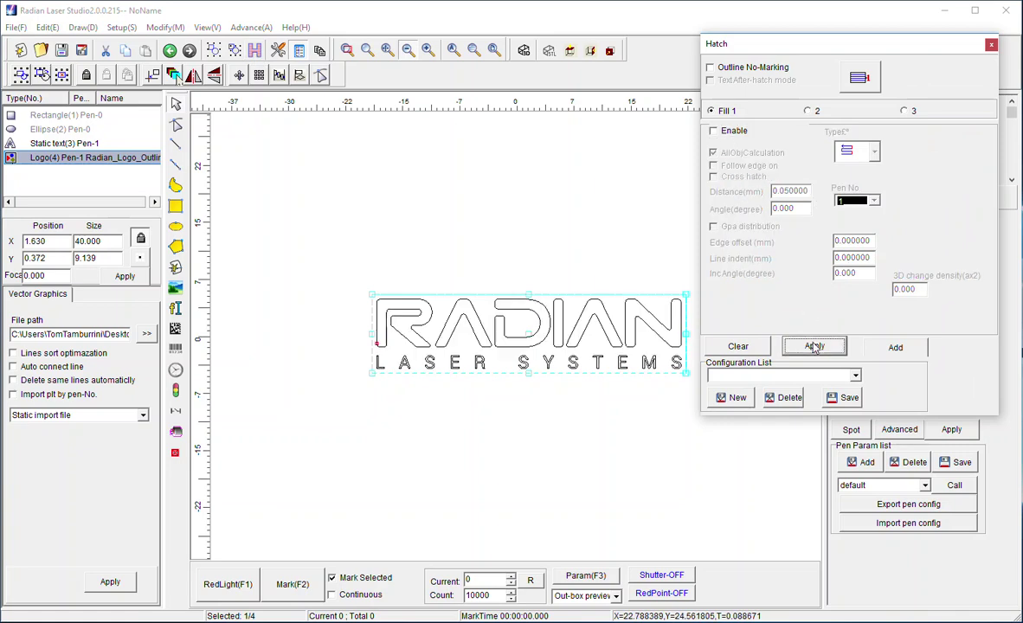
key(Escape)
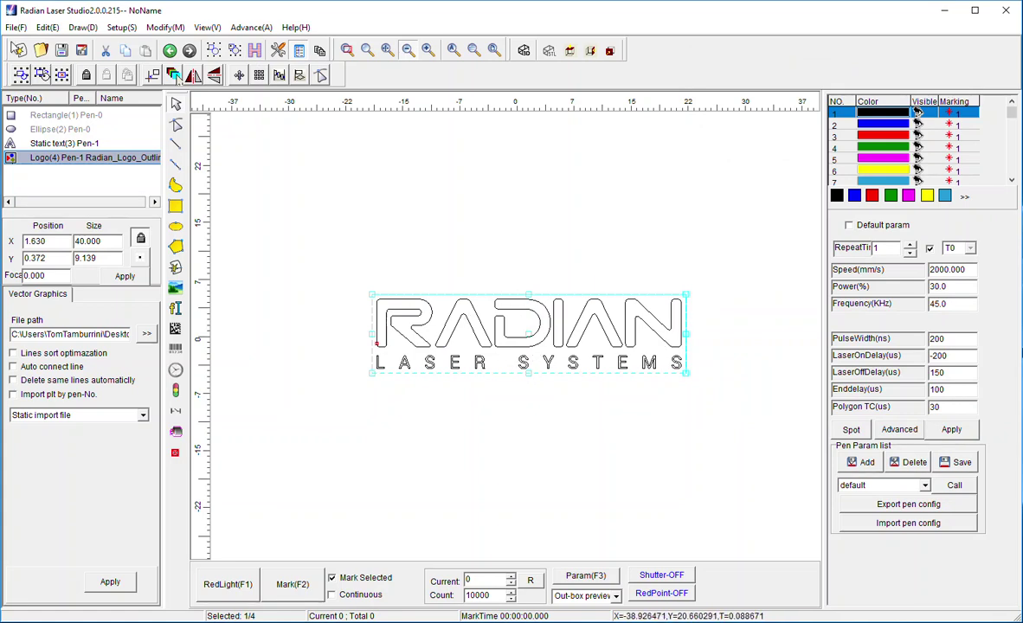
click(47, 28)
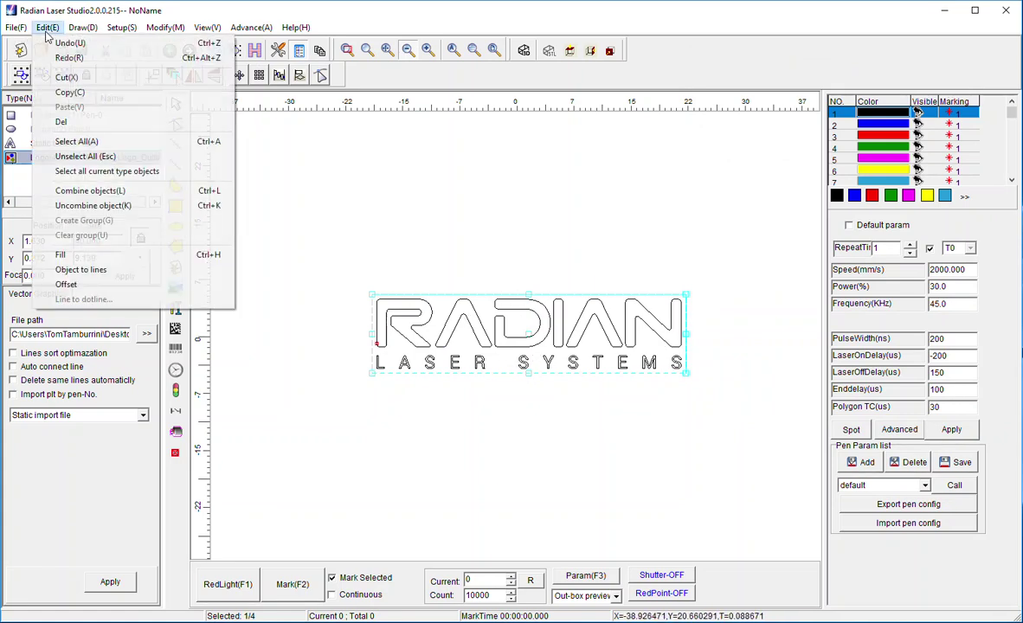
- Split the logo into separate polylines with Edit > Uncombine object
click(80, 206)
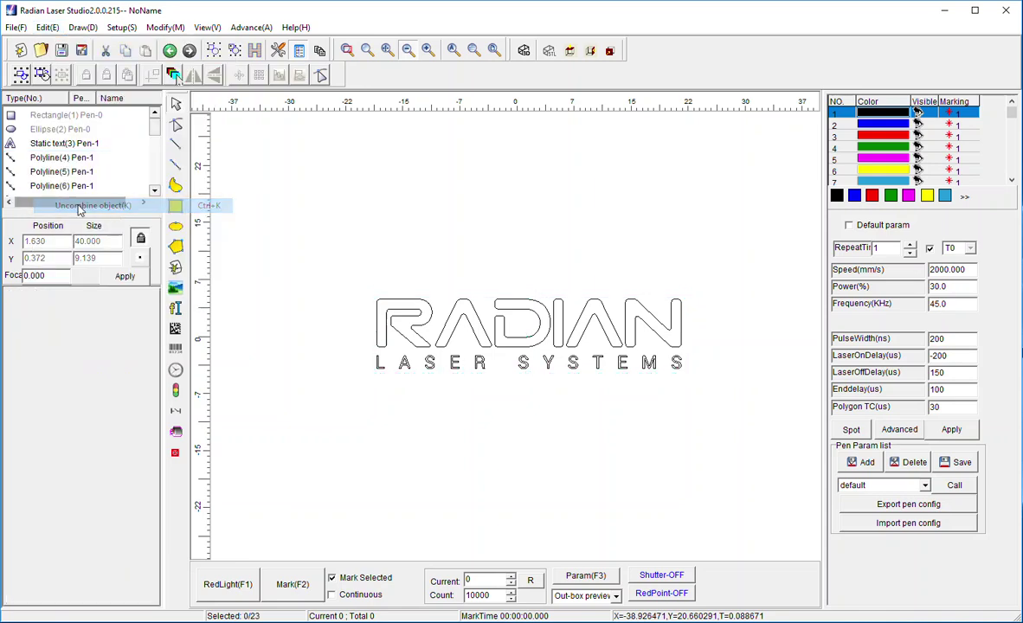
scroll(108, 186, down, 2)
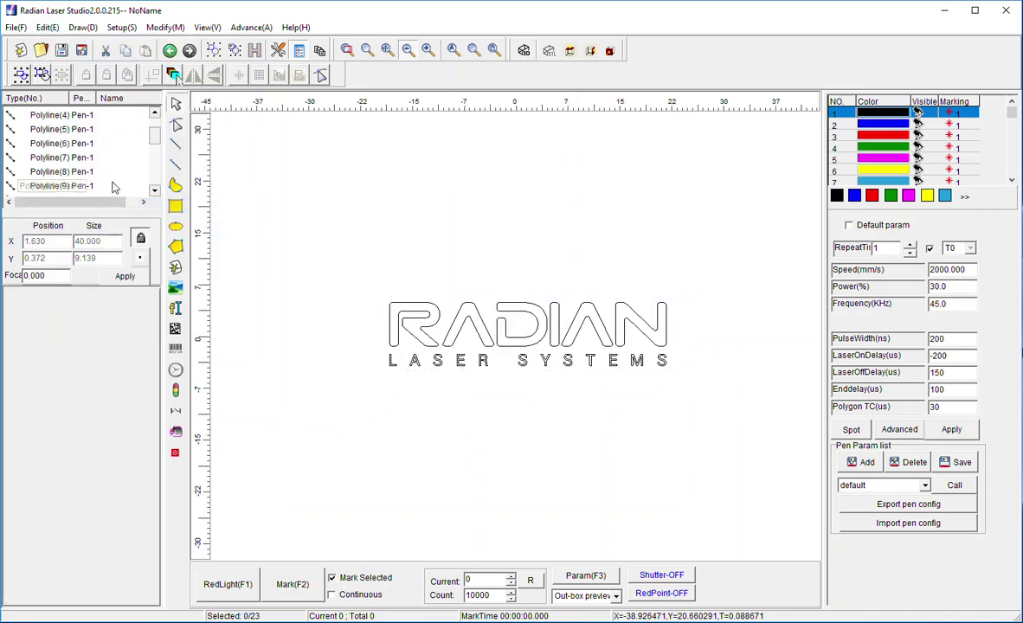
scroll(108, 177, up, 1)
scroll(103, 141, up, 1)
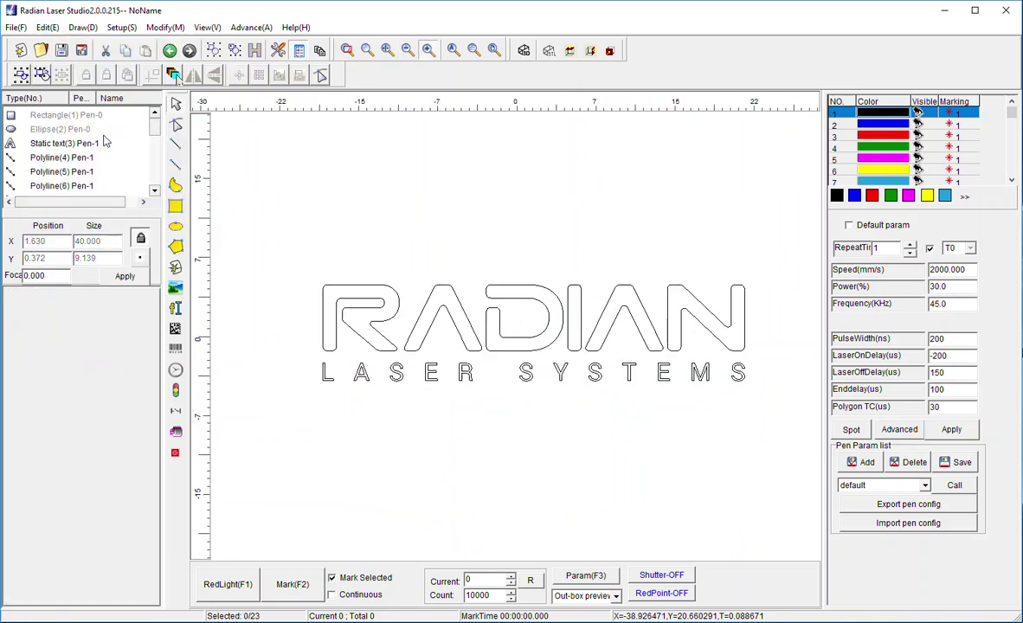
scroll(103, 141, down, 1)
scroll(101, 134, up, 1)
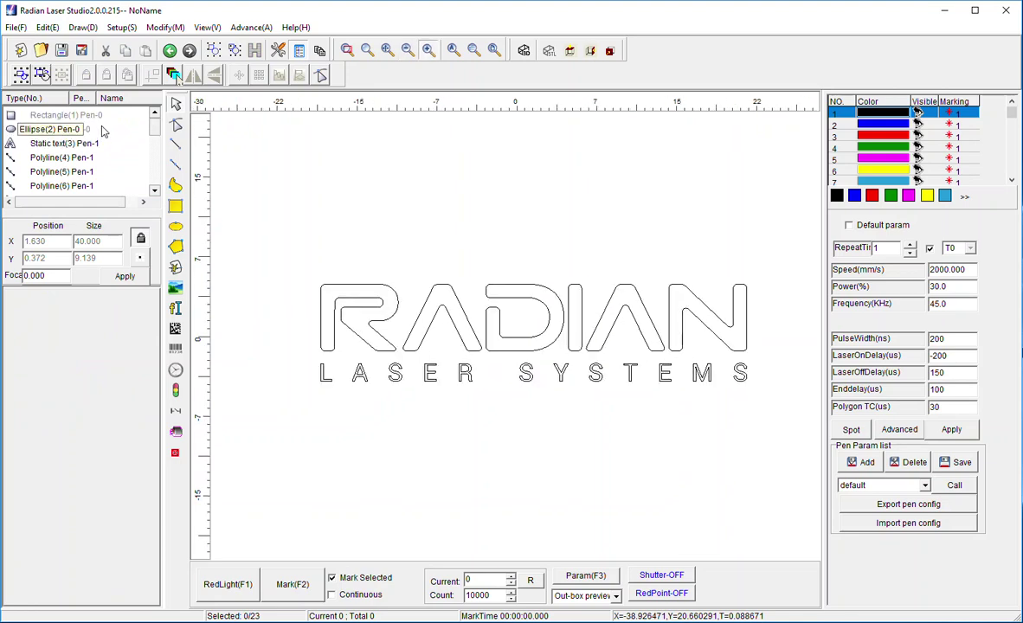
- Select the letters R, A, D, I, N and the L of LASER to confirm each is its own polyline
click(83, 172)
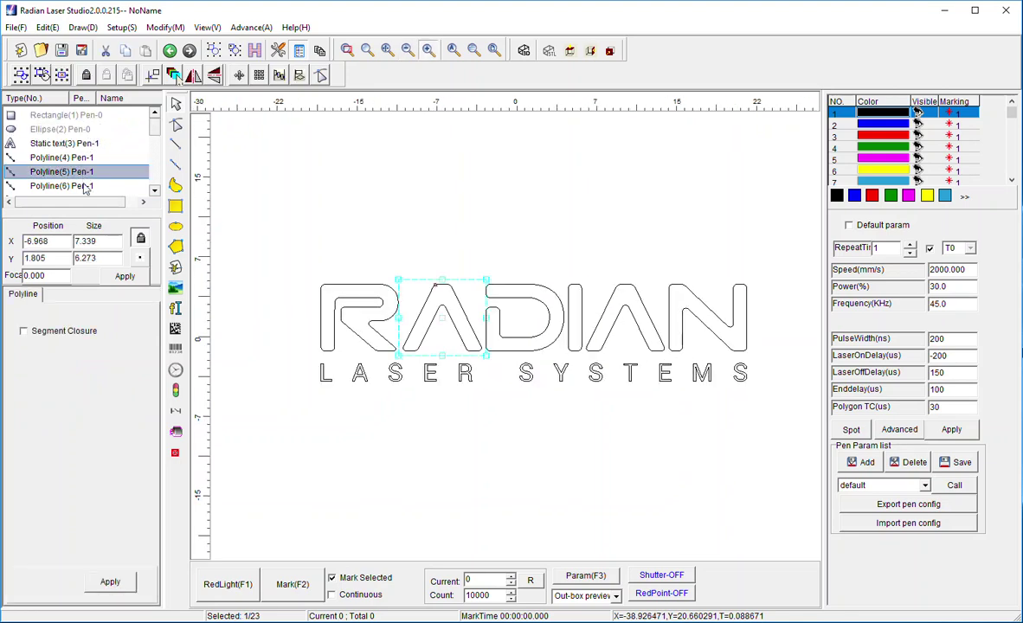
click(81, 185)
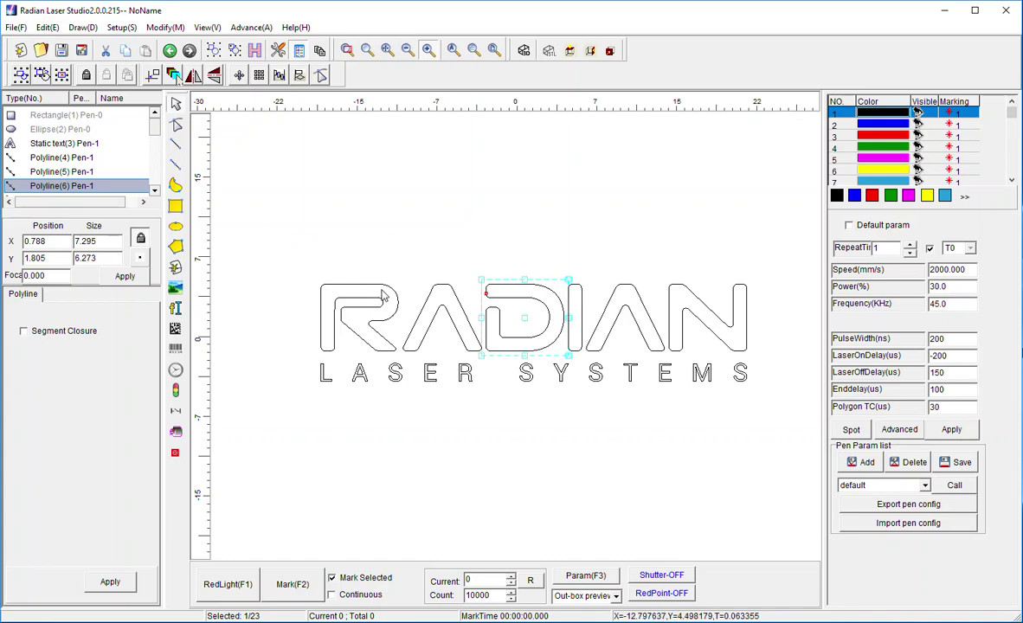
click(357, 274)
click(392, 294)
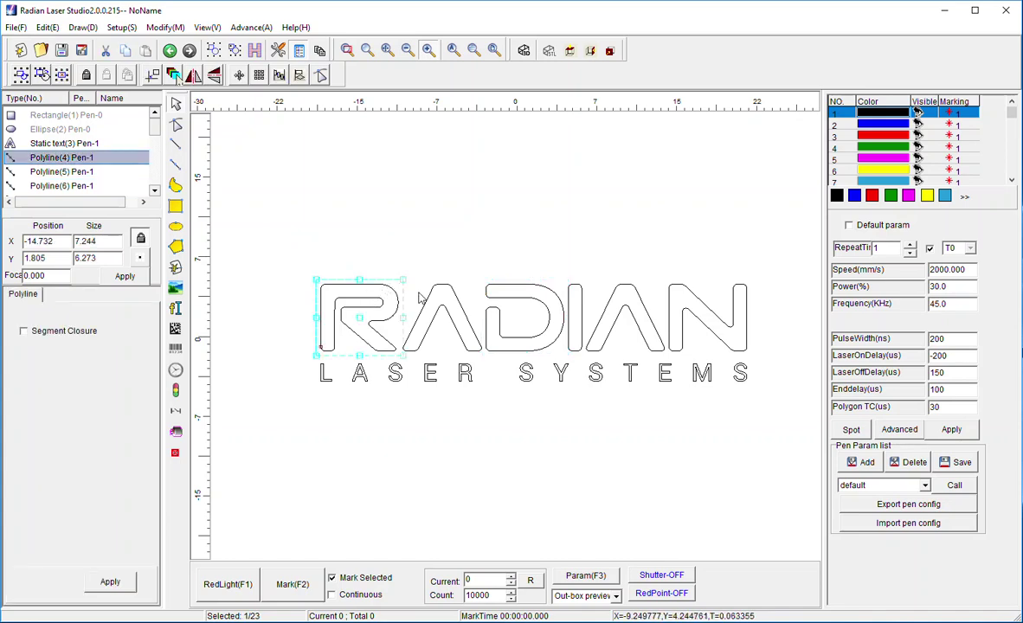
click(446, 286)
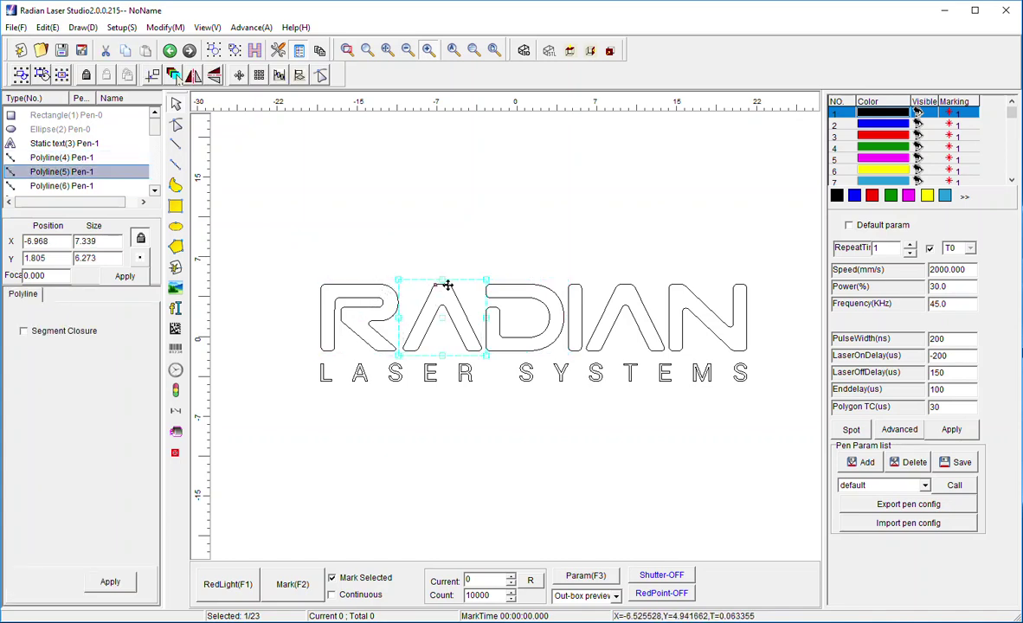
click(525, 285)
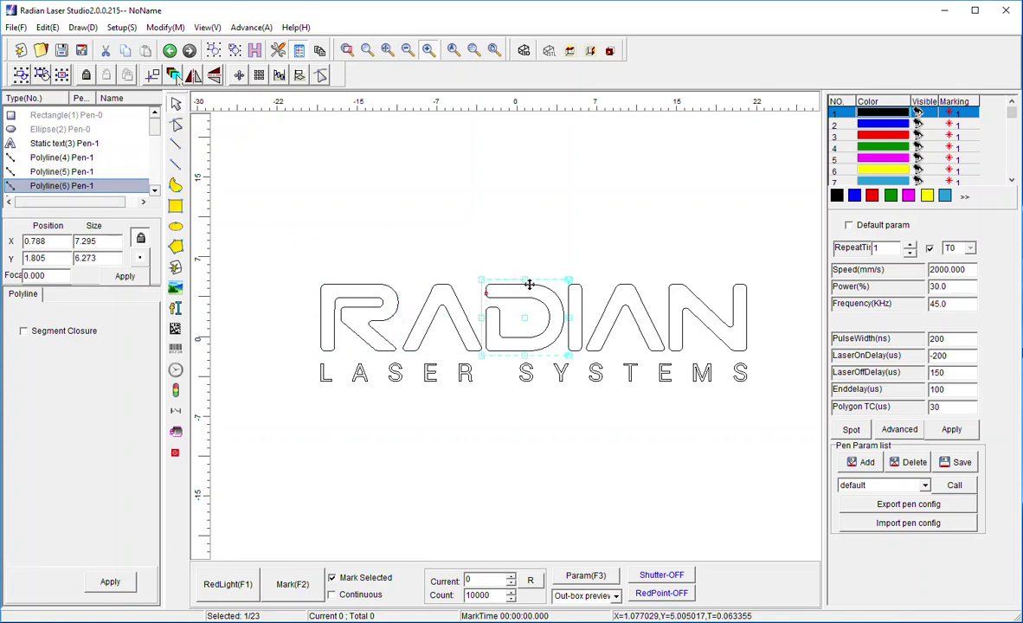
click(580, 297)
click(590, 298)
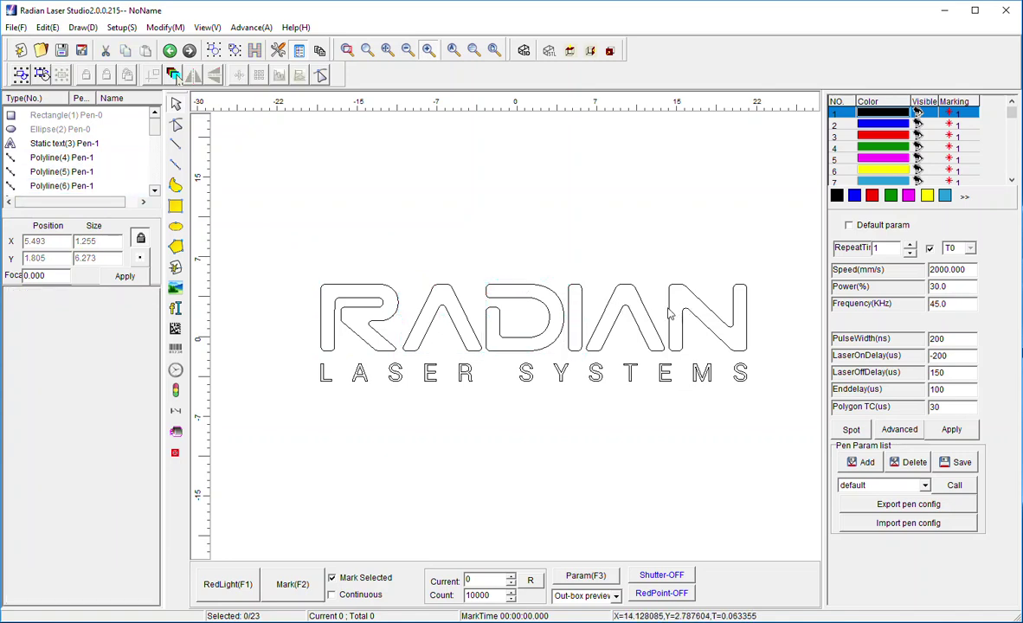
click(699, 322)
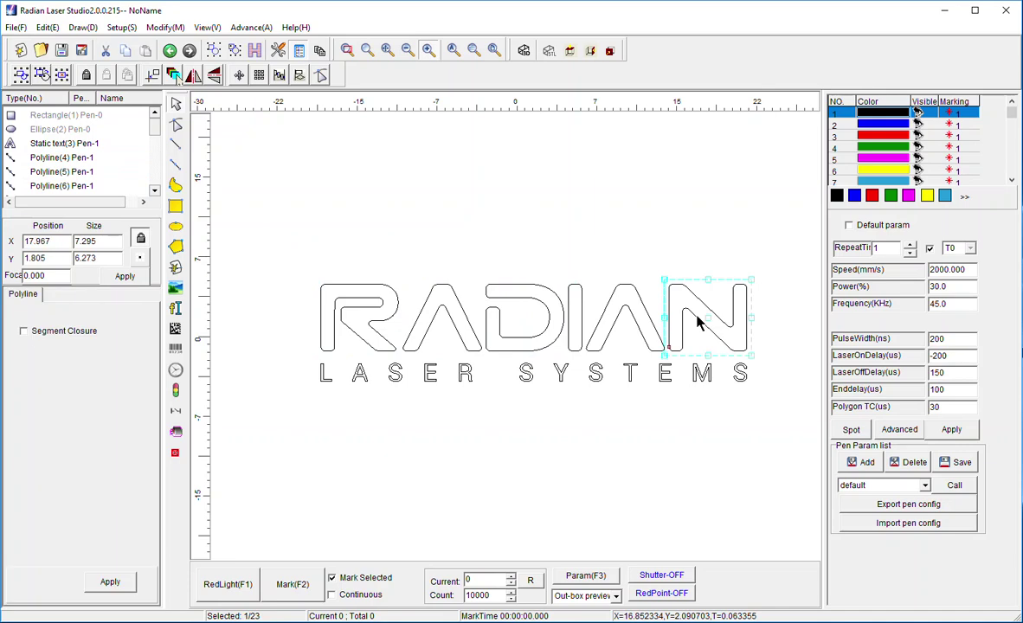
click(404, 403)
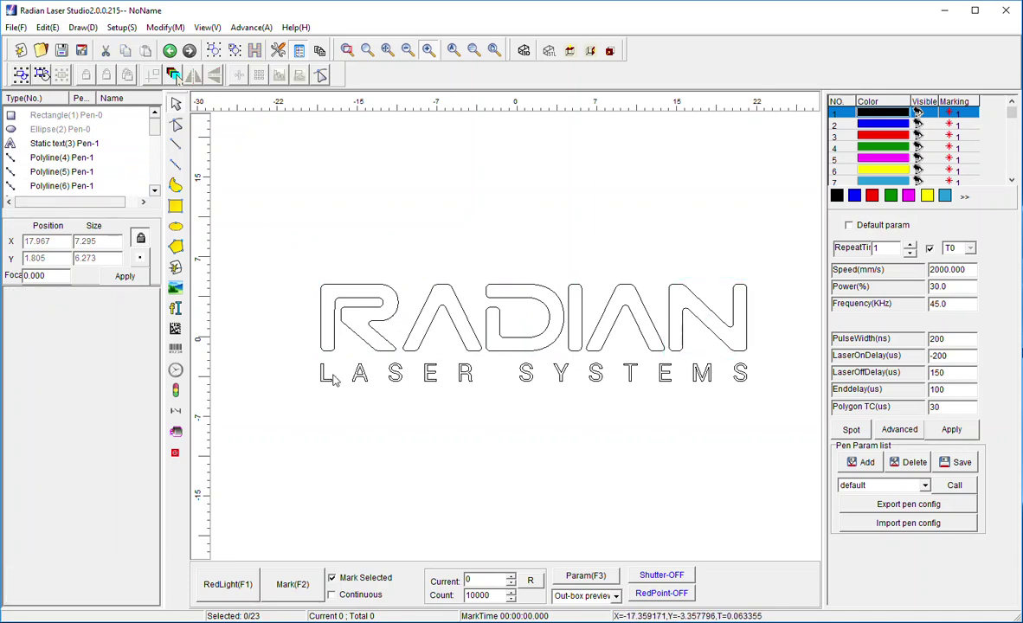
click(326, 372)
click(355, 407)
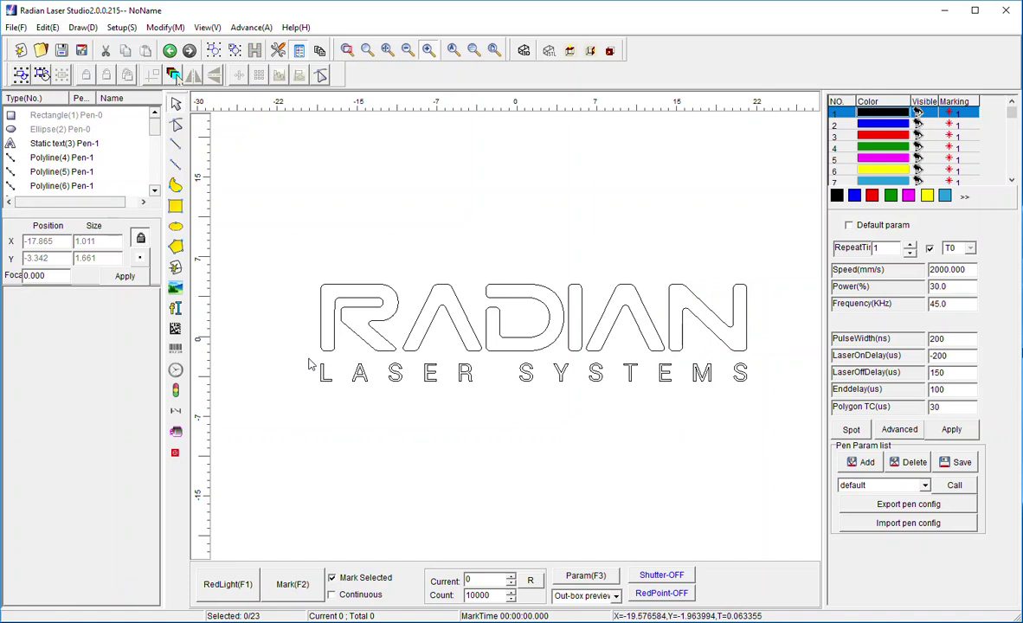
- Box-select the LASER SYSTEMS letters and combine them into one polyline via Edit > Combine objects
drag(309, 362, 775, 398)
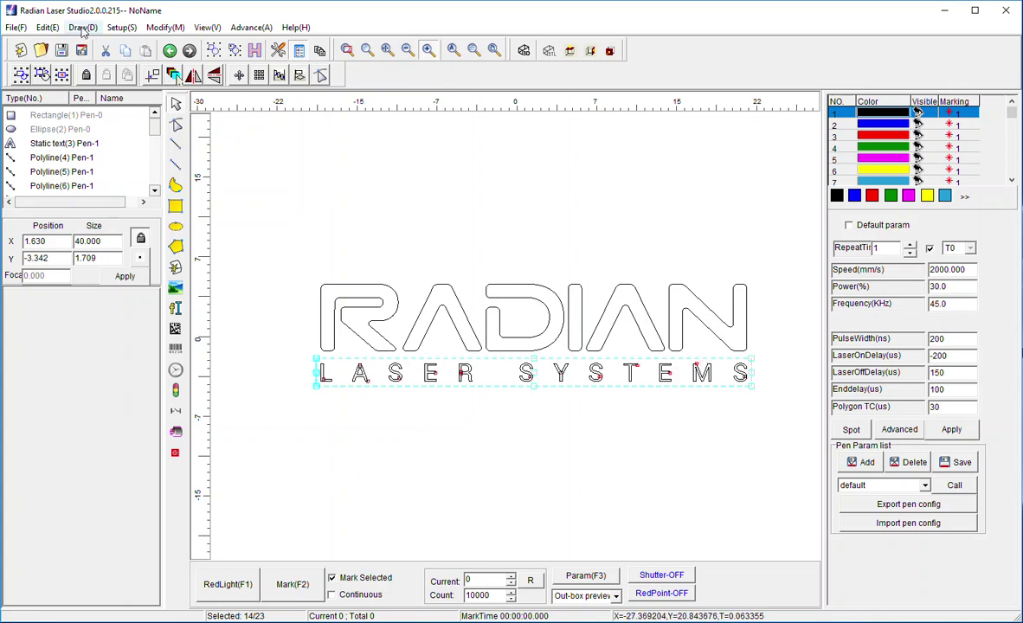
click(47, 28)
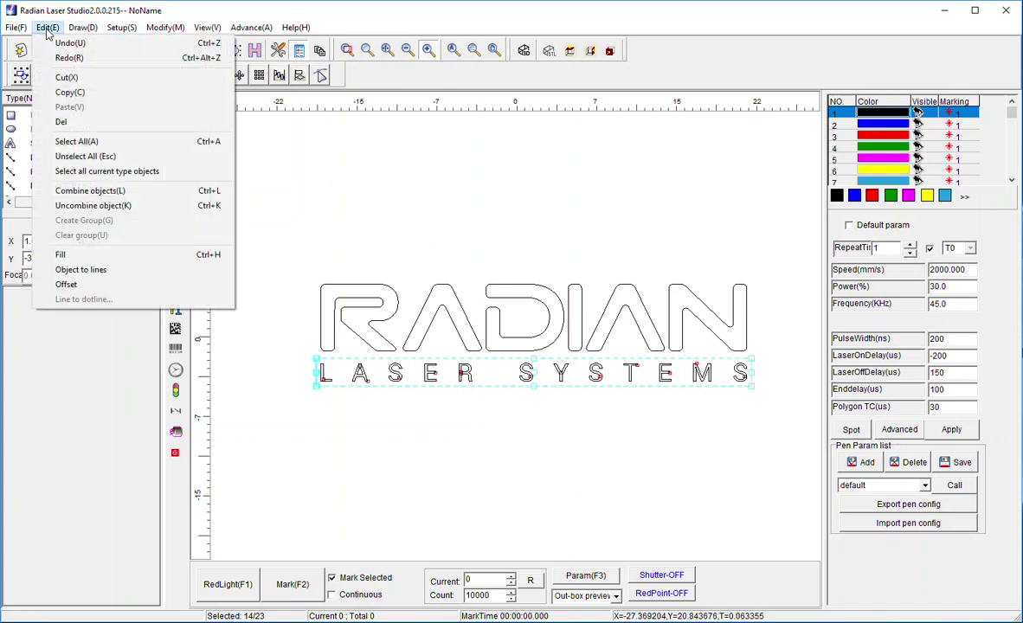
click(93, 192)
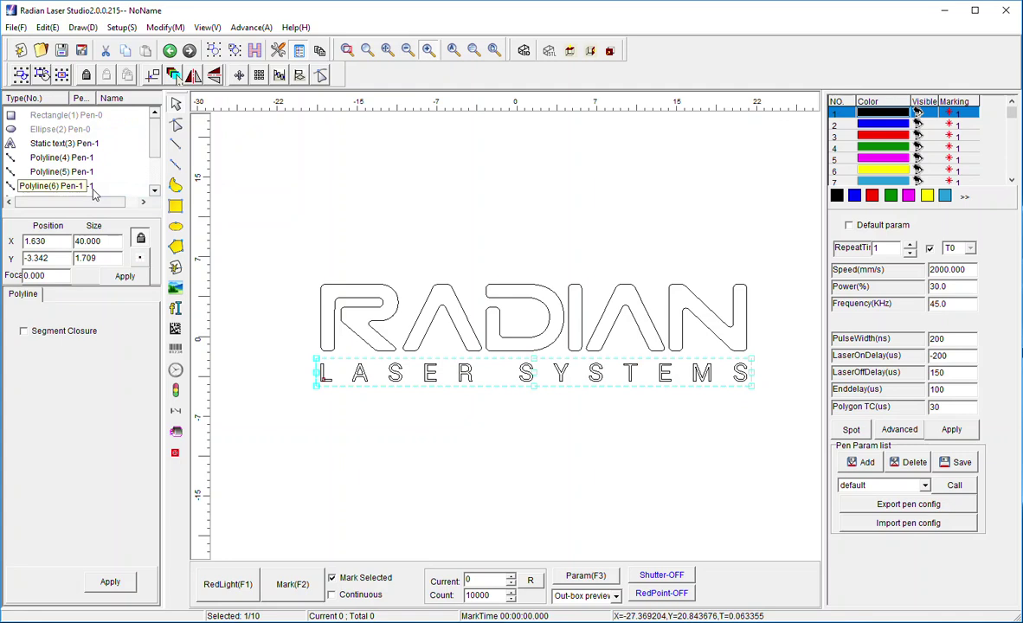
click(352, 443)
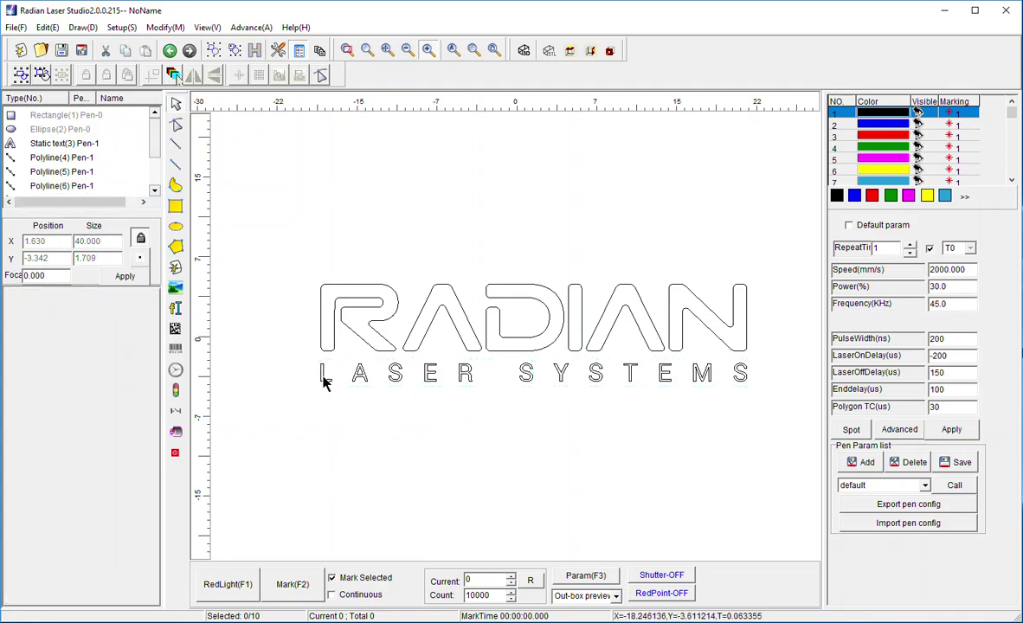
click(432, 382)
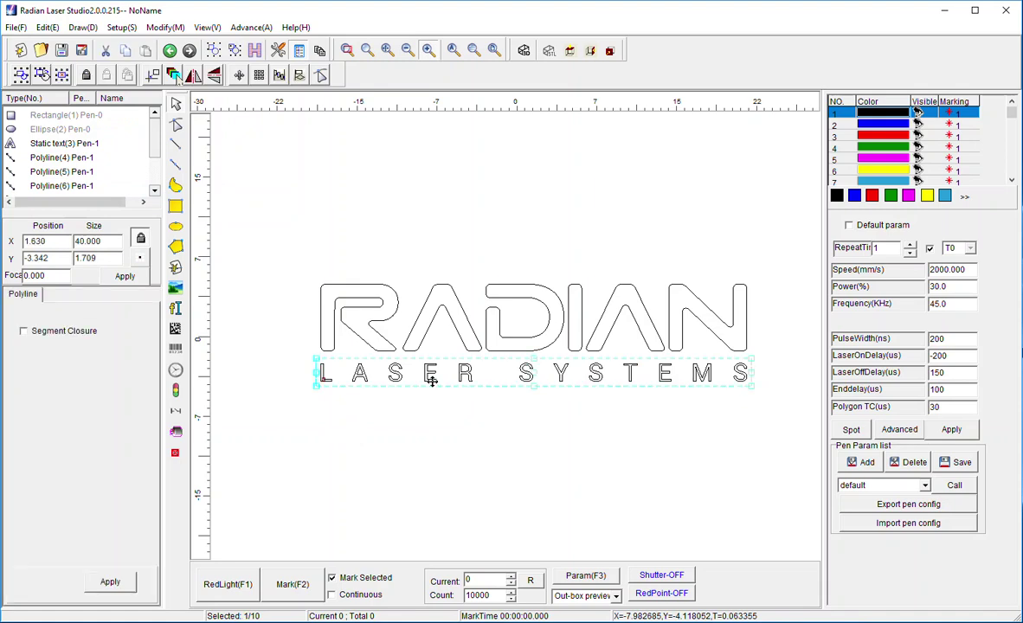
- Hatch LASER SYSTEMS at 0.05 mm line spacing using pen 2, turning it blue
click(255, 53)
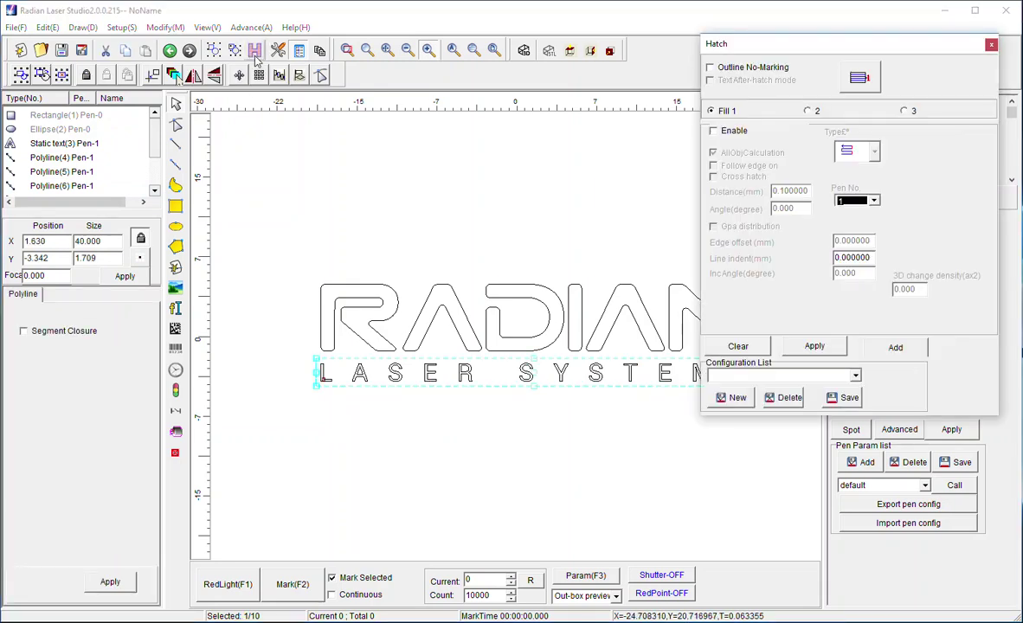
click(713, 130)
click(789, 190)
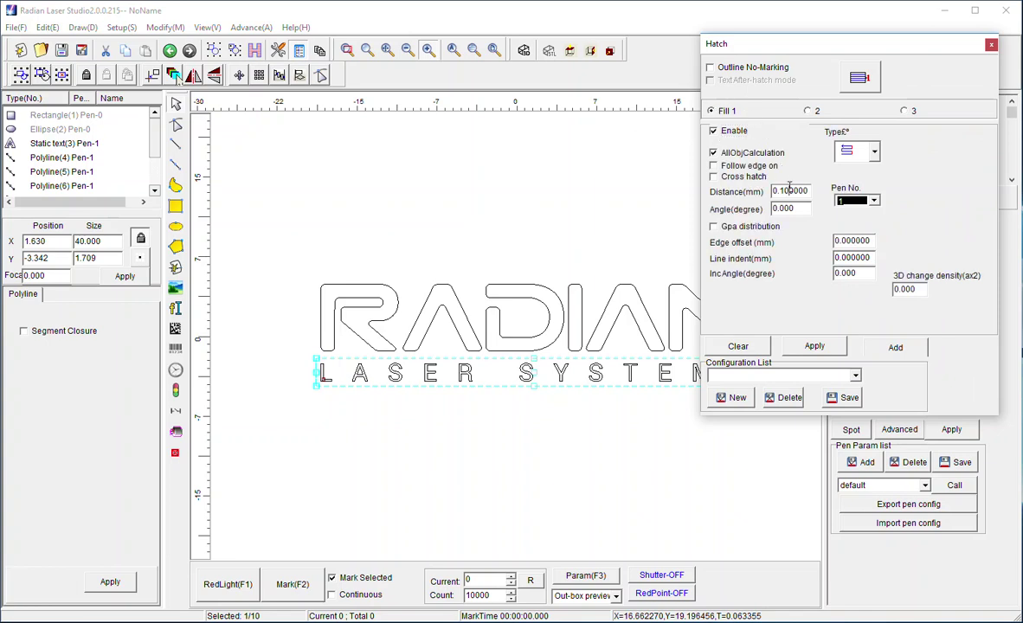
key(BackSpace)
text(5)
click(873, 200)
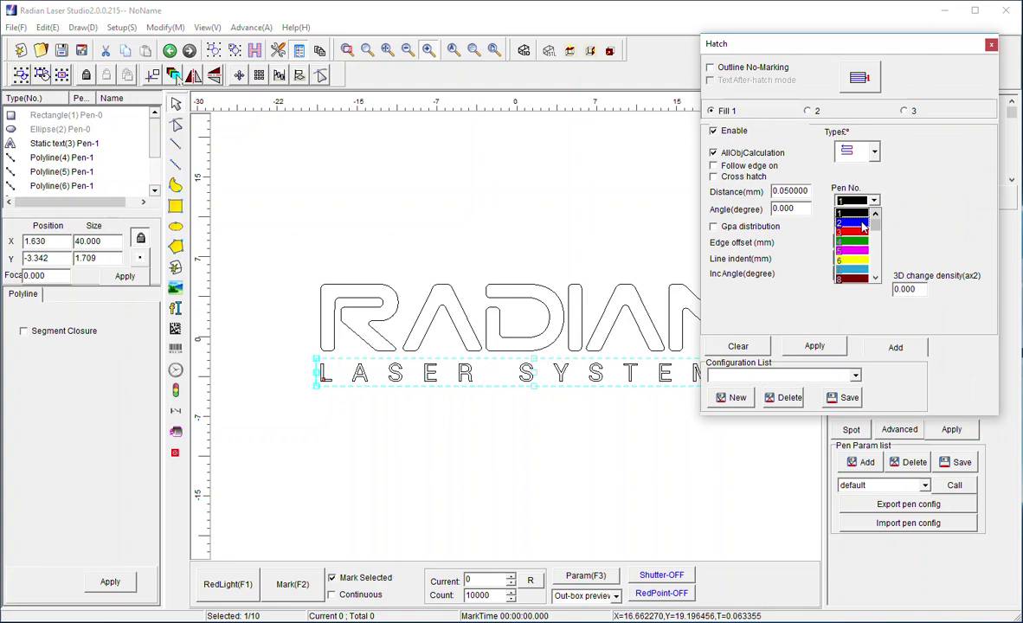
click(862, 225)
click(833, 347)
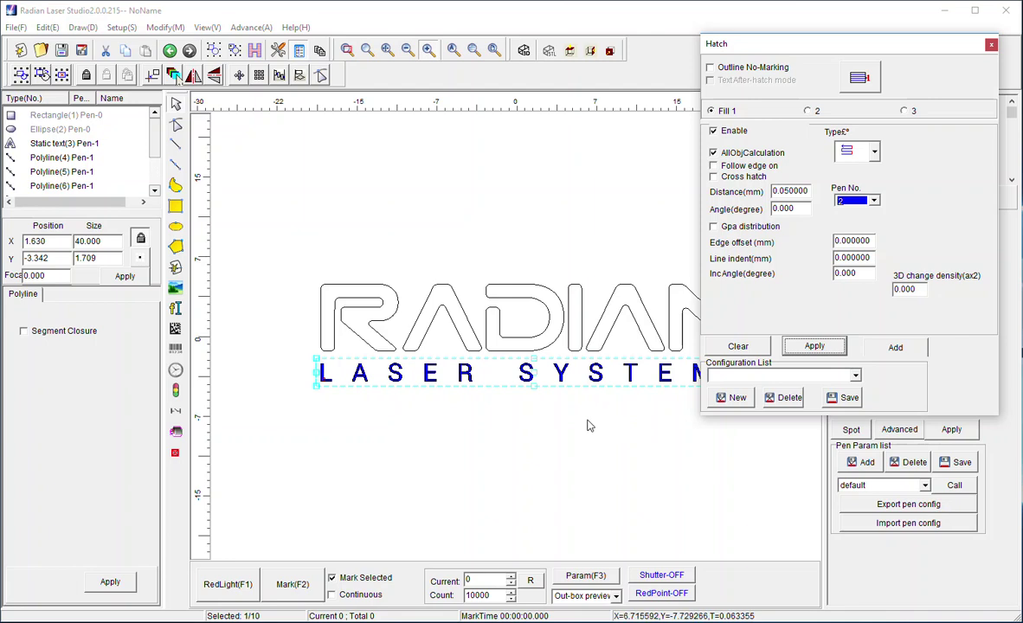
click(991, 47)
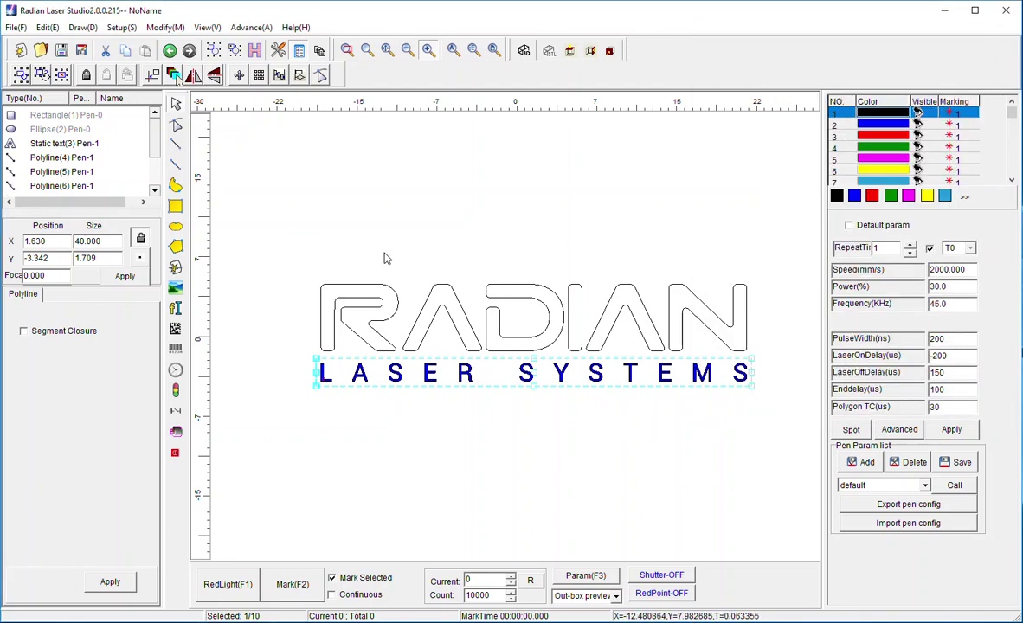
drag(303, 259, 772, 358)
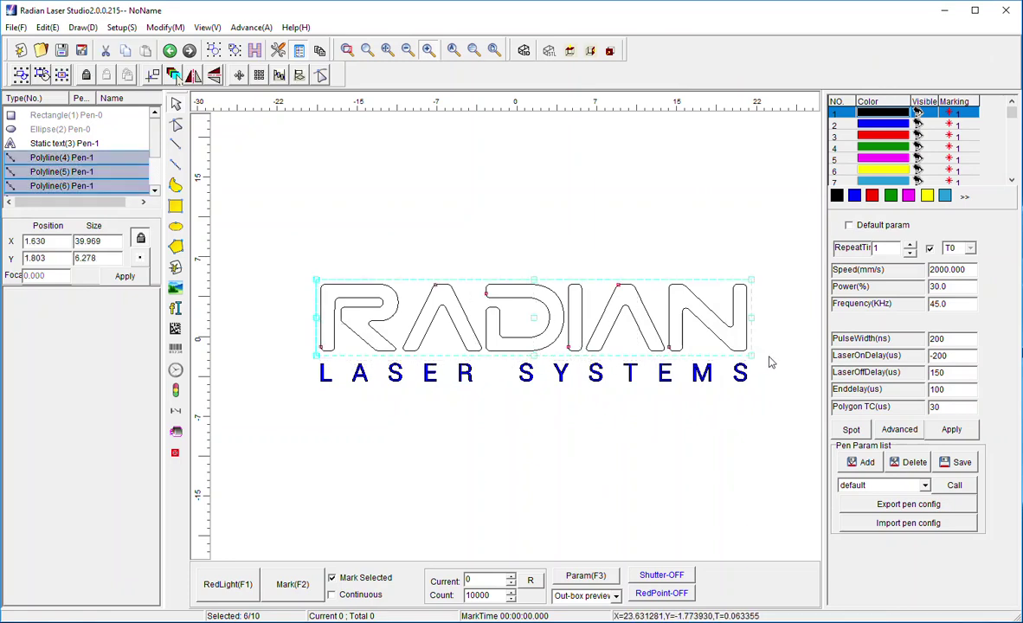
- Combine the RADIAN letters into one object and hatch it at 0.05 mm with pen 1
click(47, 27)
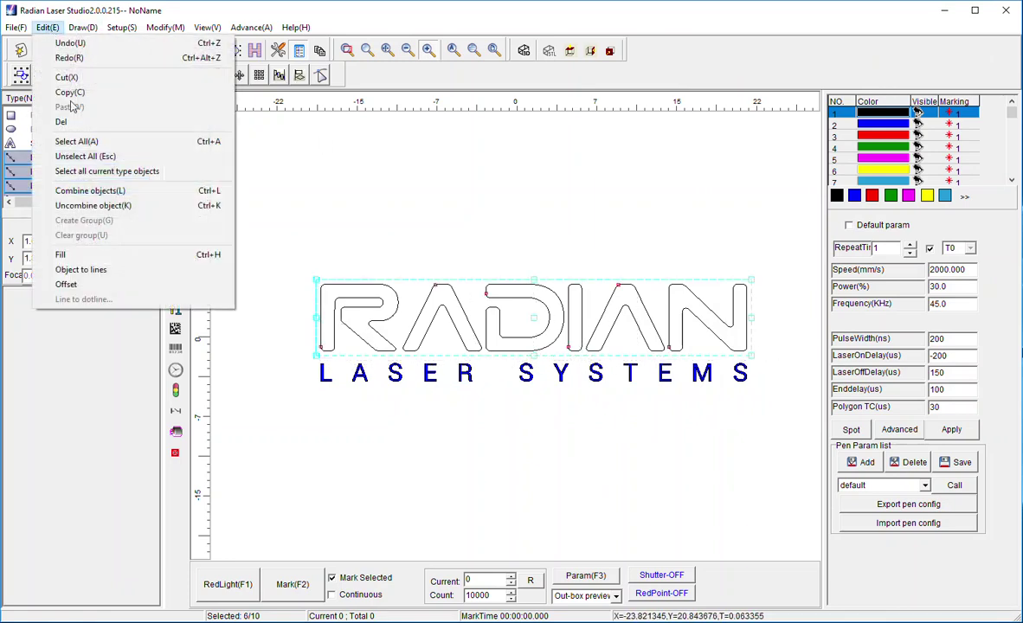
click(98, 190)
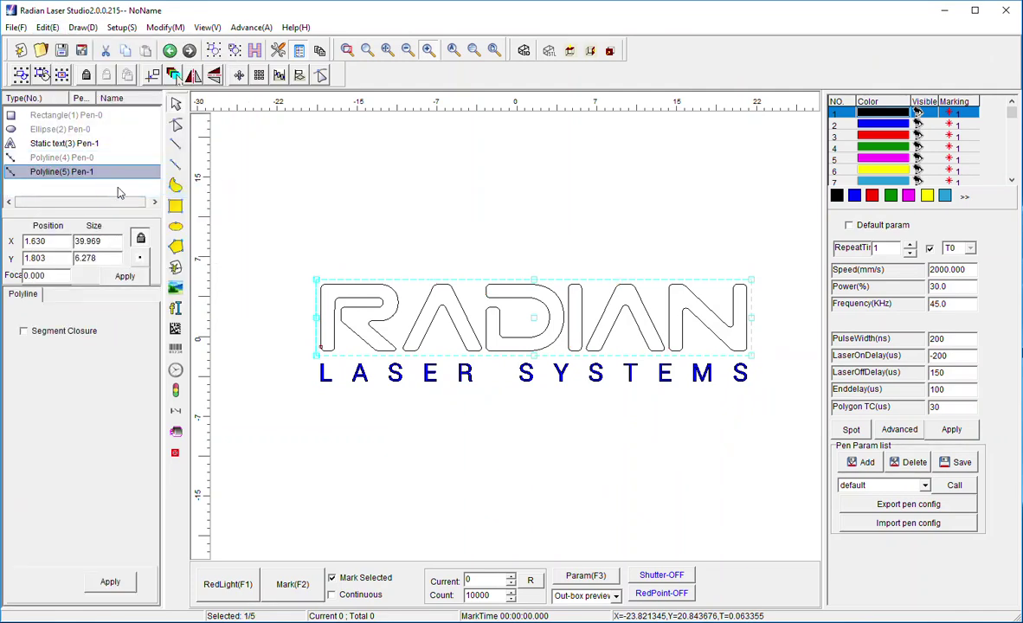
click(216, 74)
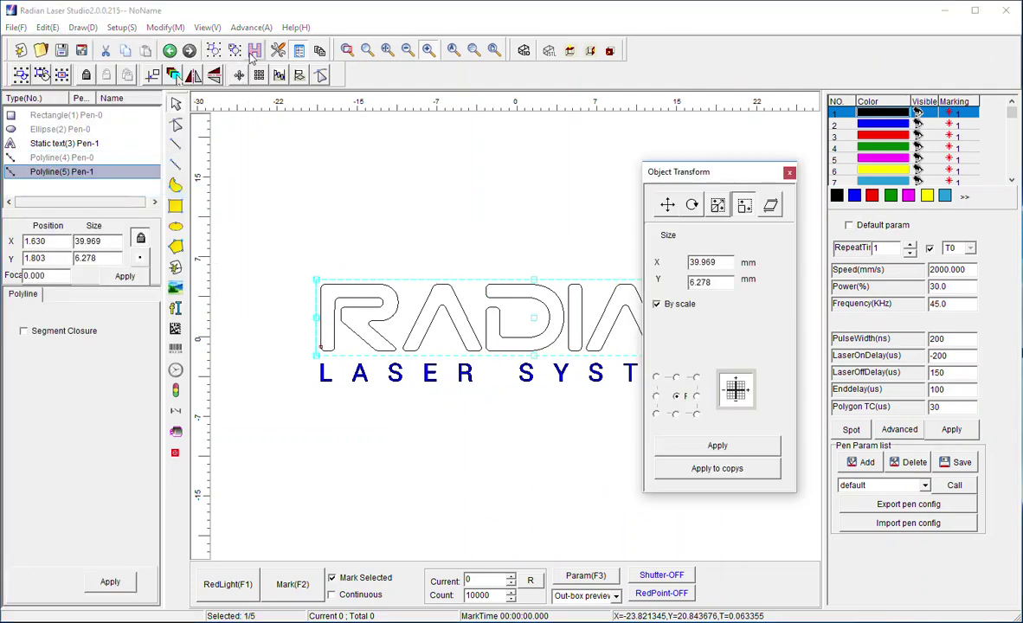
click(789, 175)
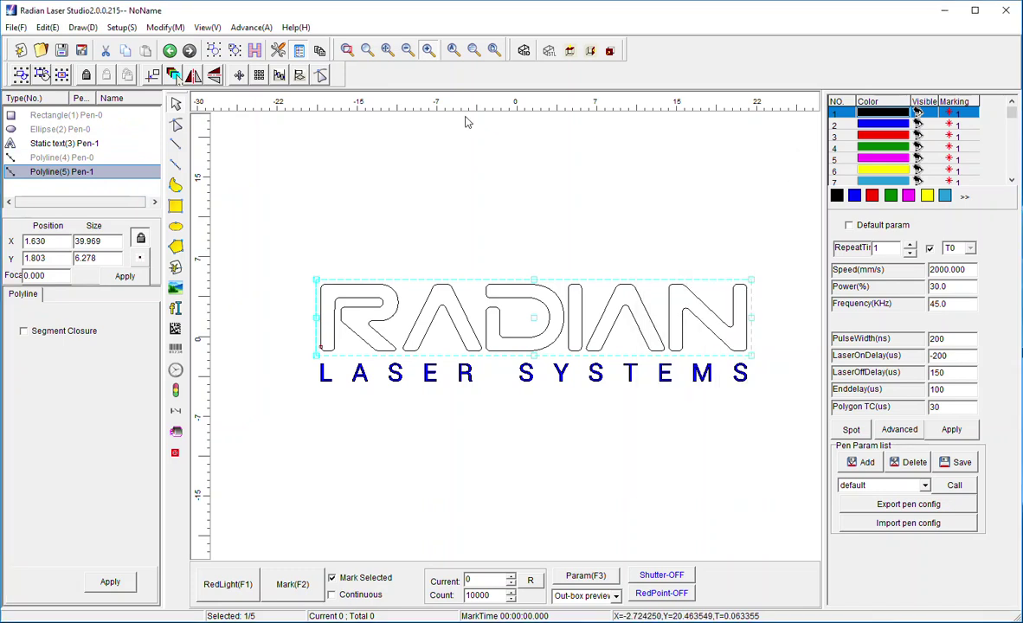
click(254, 51)
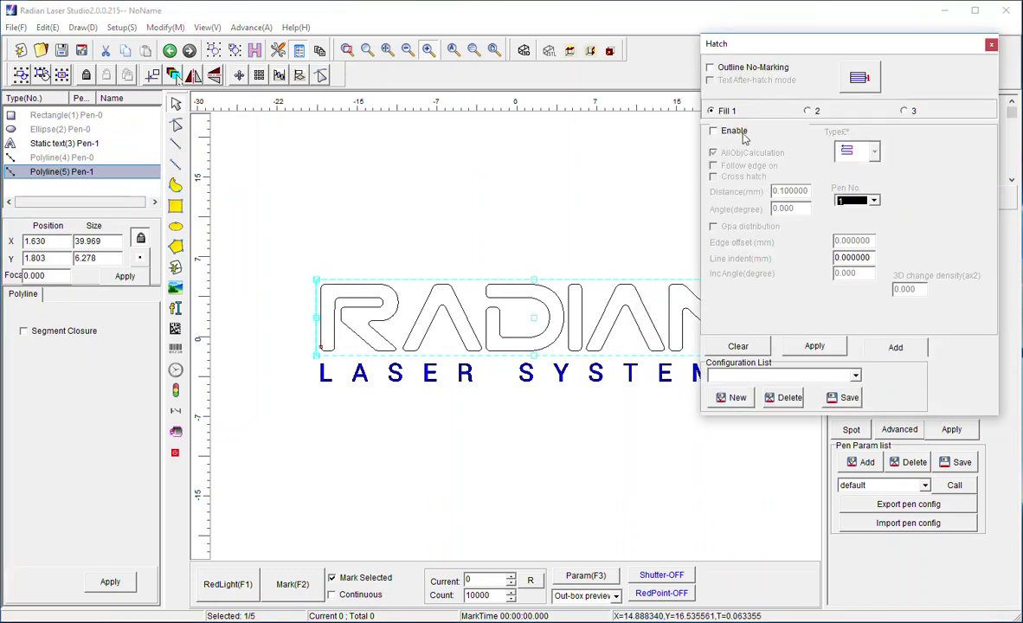
click(790, 192)
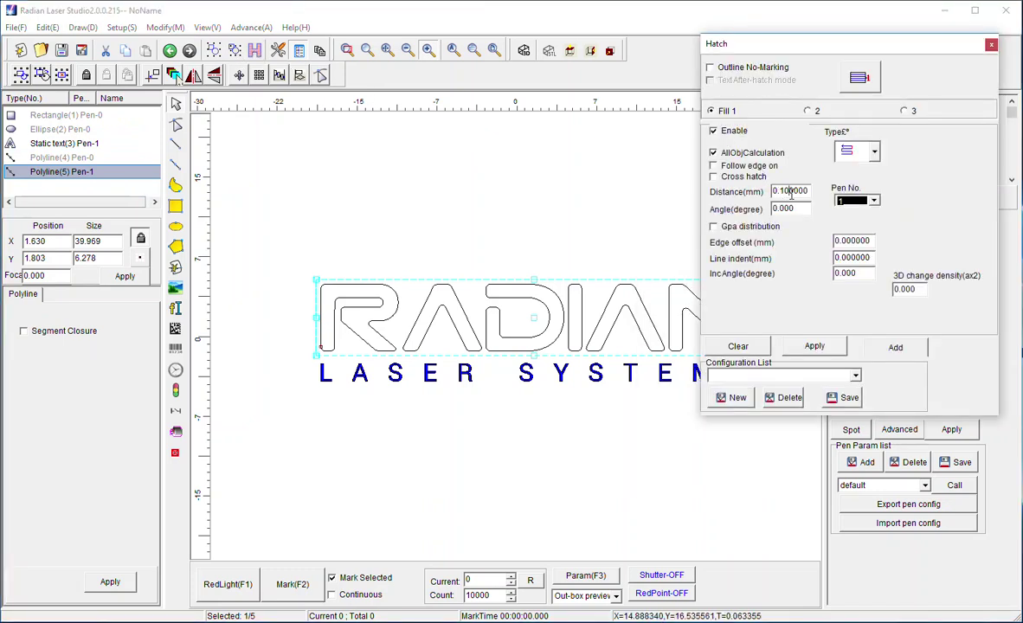
key(BackSpace)
key(BackSpace)
text(05)
click(806, 348)
click(570, 463)
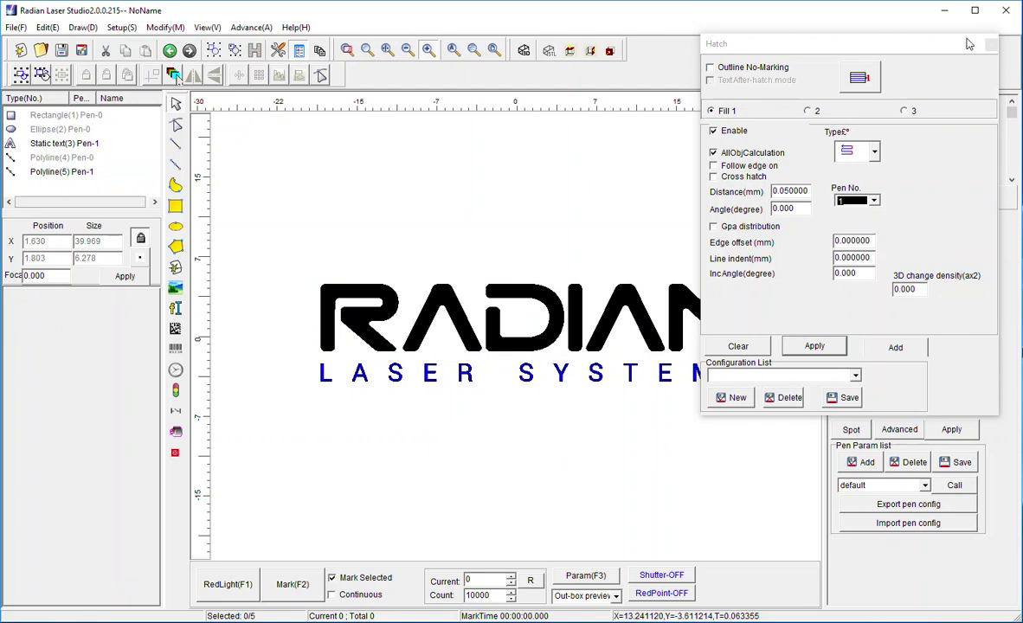
- Close the Hatch dialog to return to the pen list and its marking parameters
click(992, 47)
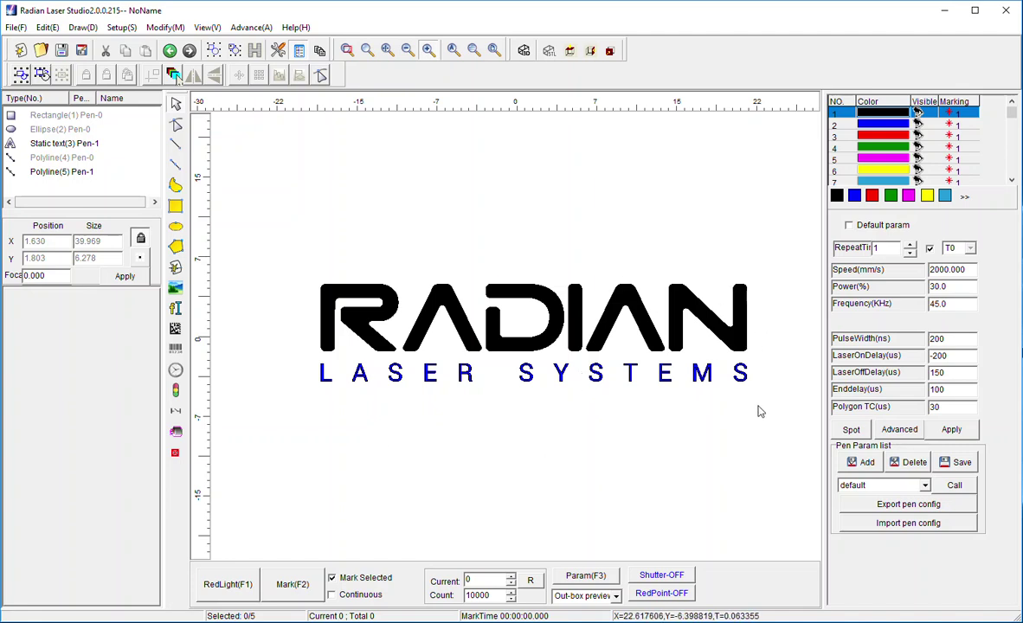
- Browse the pen list, select pen 1 and uncheck Default param
click(907, 136)
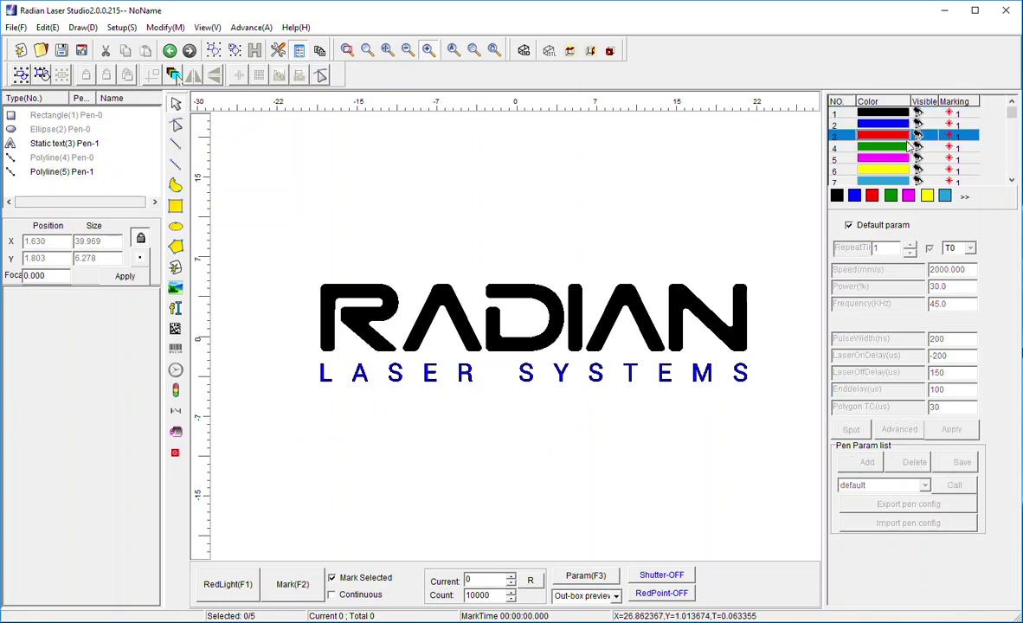
click(907, 149)
click(908, 159)
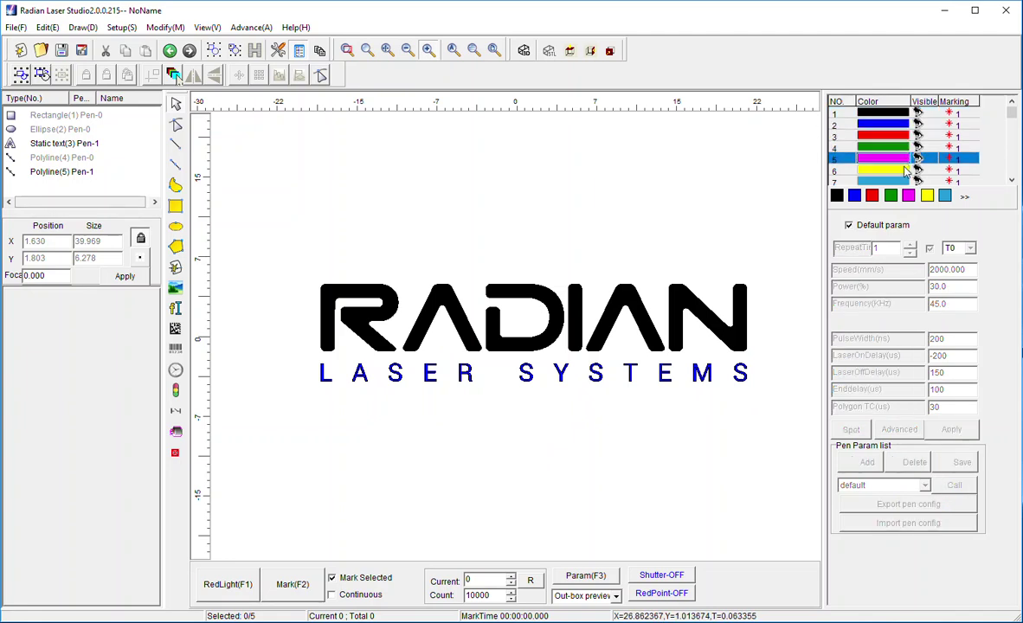
key(Down)
key(Down)
key(Down)
key(Down)
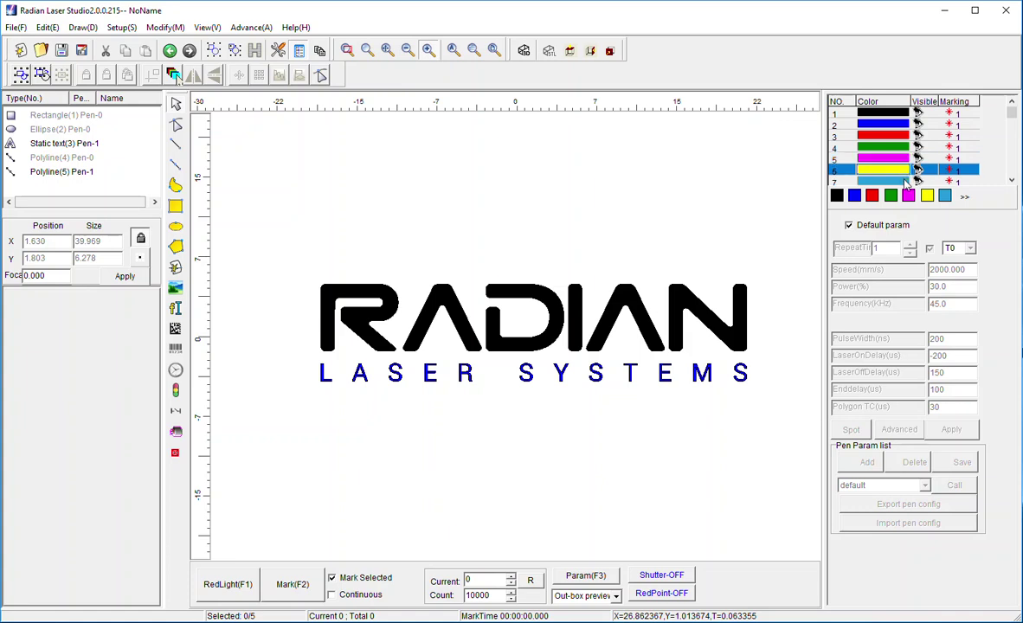
key(Up)
key(Up)
key(Up)
key(Up)
key(Up)
key(Up)
key(Up)
key(Up)
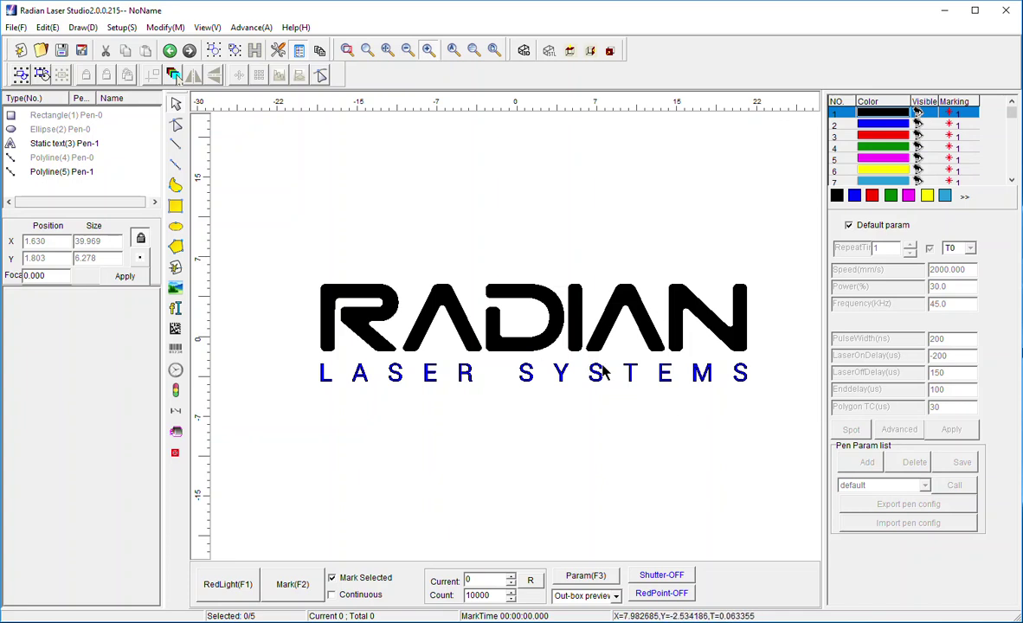
click(849, 226)
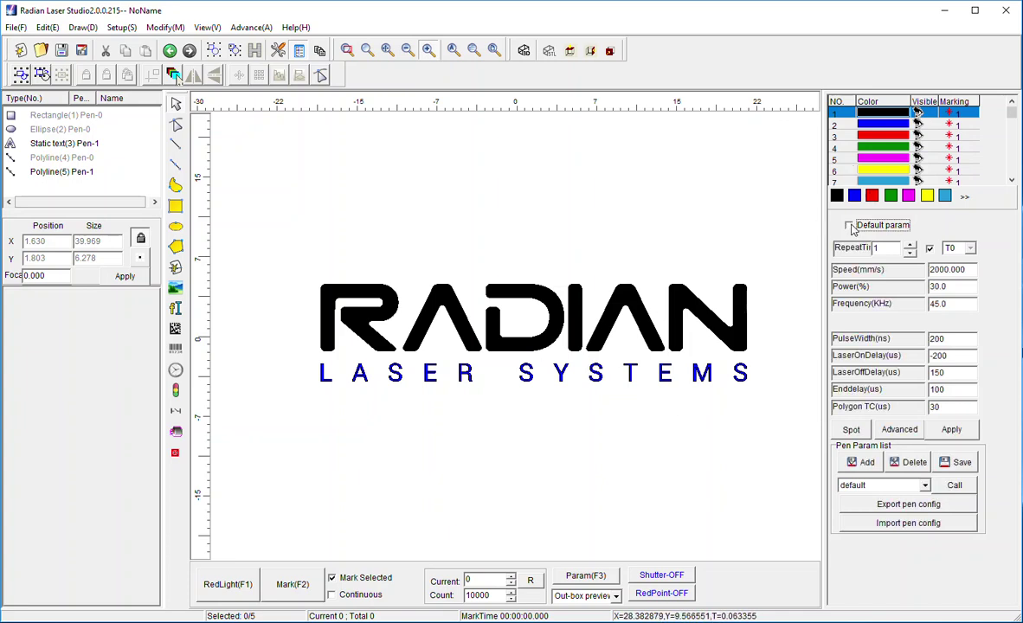
click(878, 116)
- Set pen 1 to 2 repeats, 800 mm/s speed, 80% power and 40 kHz, and apply
click(909, 245)
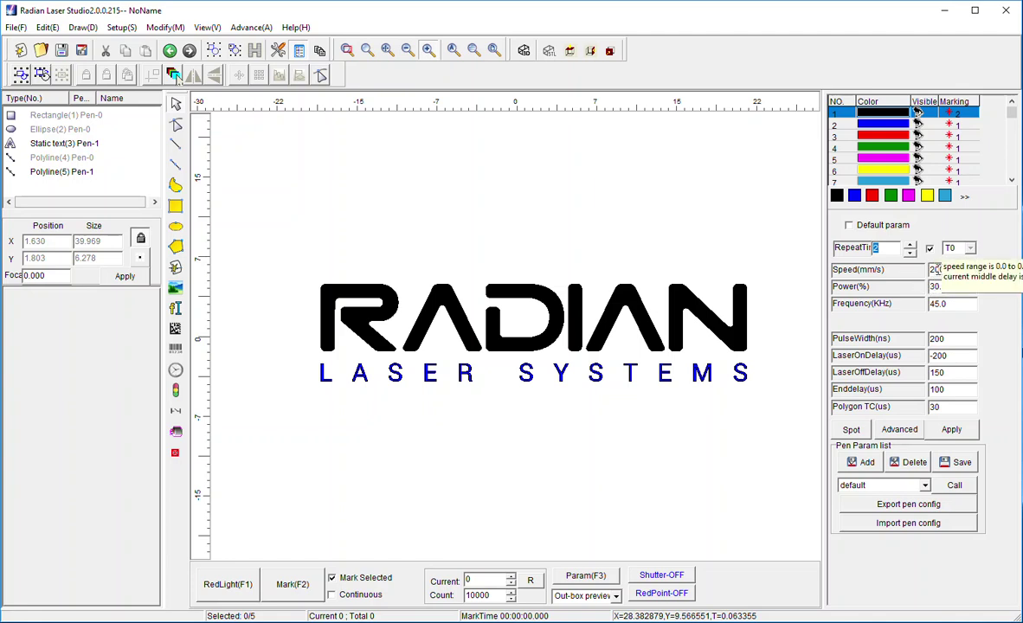
click(942, 269)
key(BackSpace)
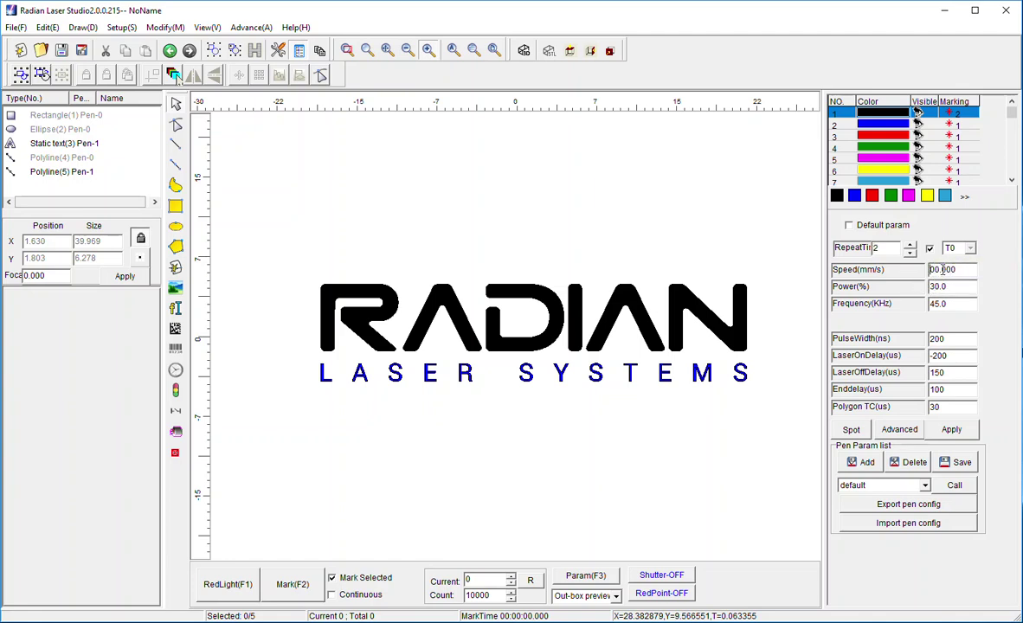
text(8)
click(935, 288)
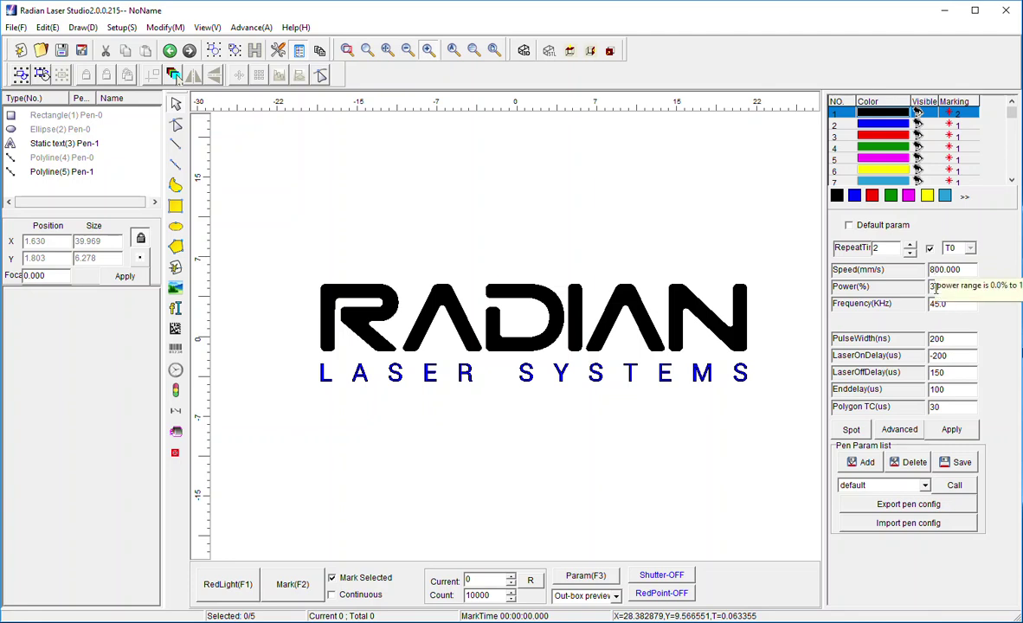
key(BackSpace)
text(80.0)
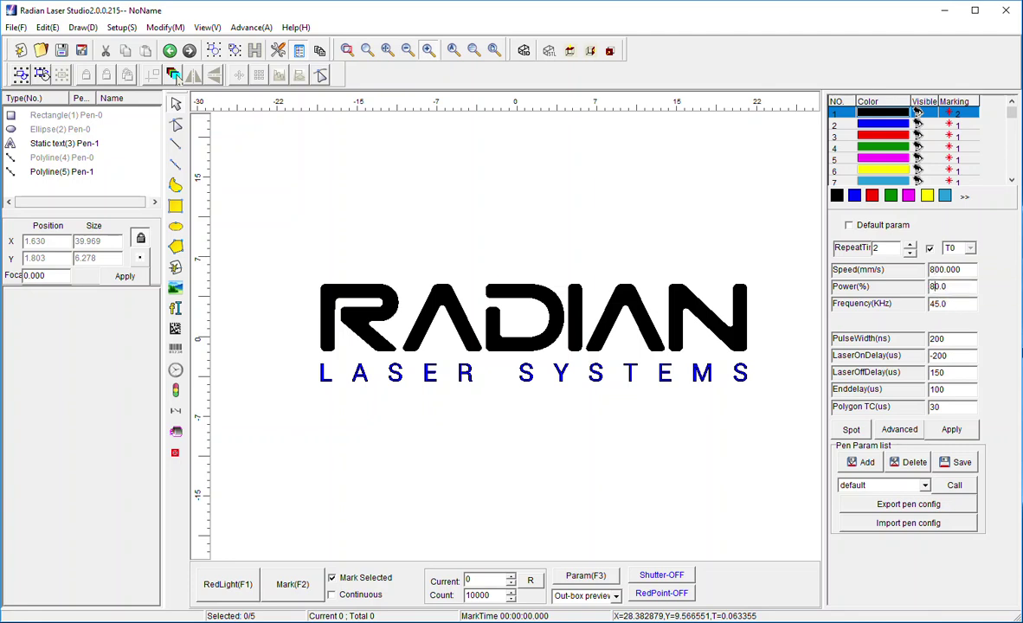
click(939, 305)
key(BackSpace)
key(BackSpace)
text(40.)
click(952, 338)
click(952, 430)
click(746, 346)
- Apply a 0.01 mm hatch distance to RADIAN, then select the LASER SYSTEMS text
click(238, 50)
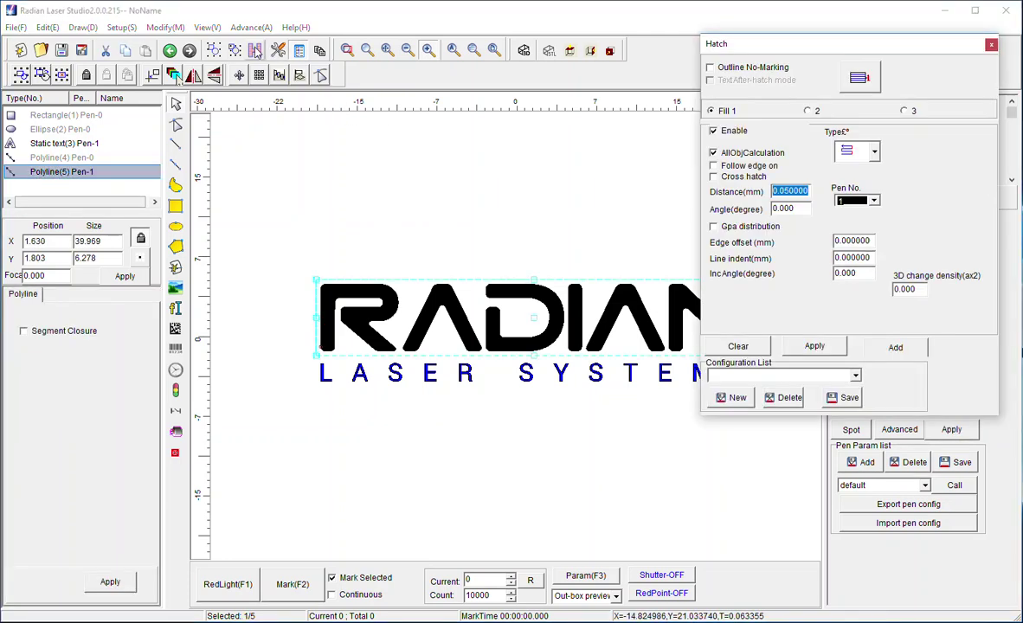
click(791, 185)
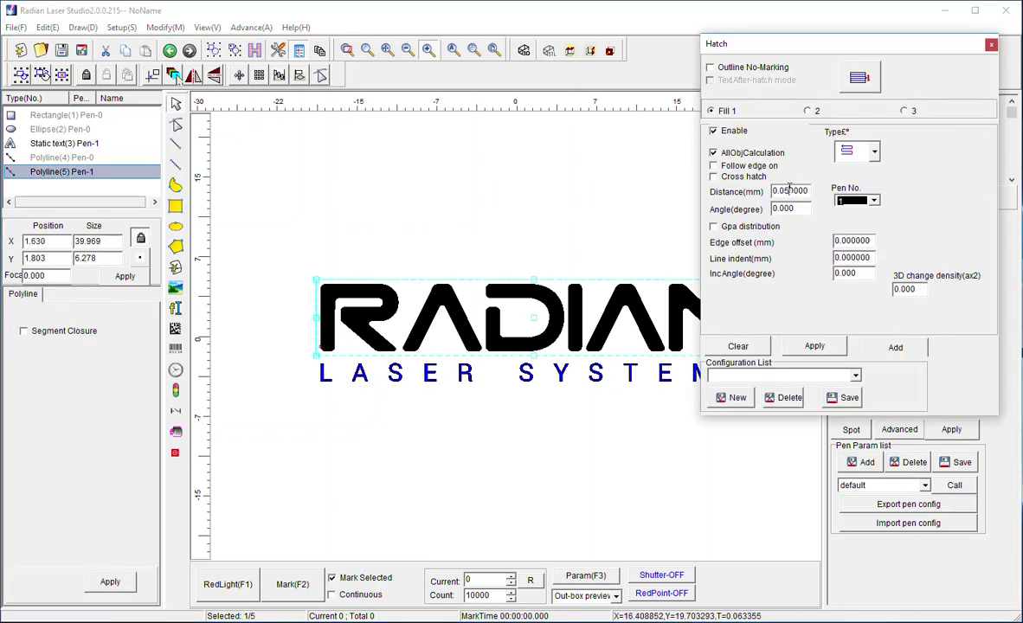
key(BackSpace)
text(1)
click(804, 346)
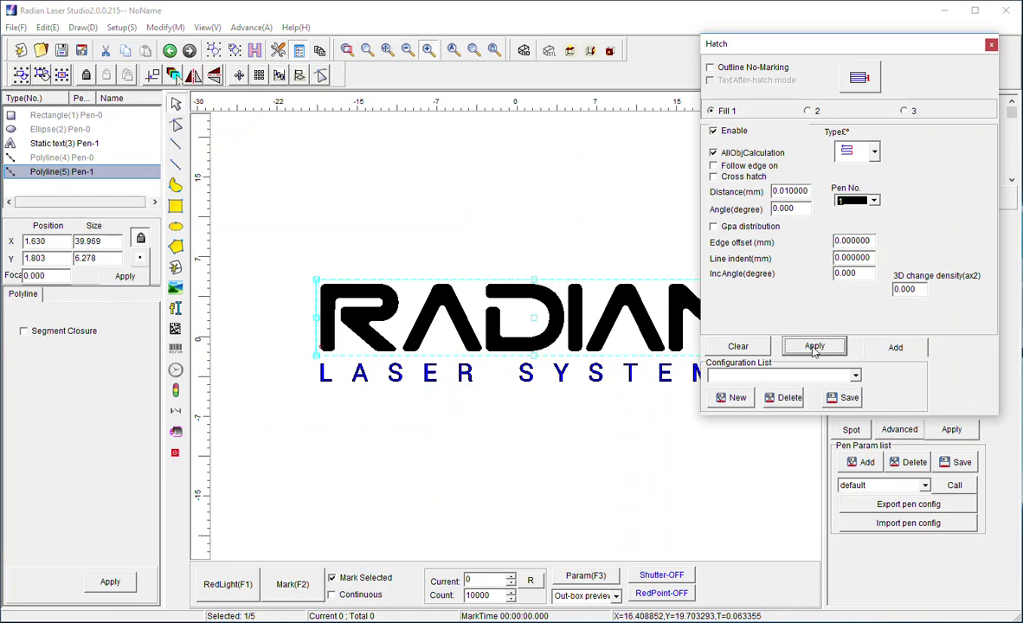
click(991, 43)
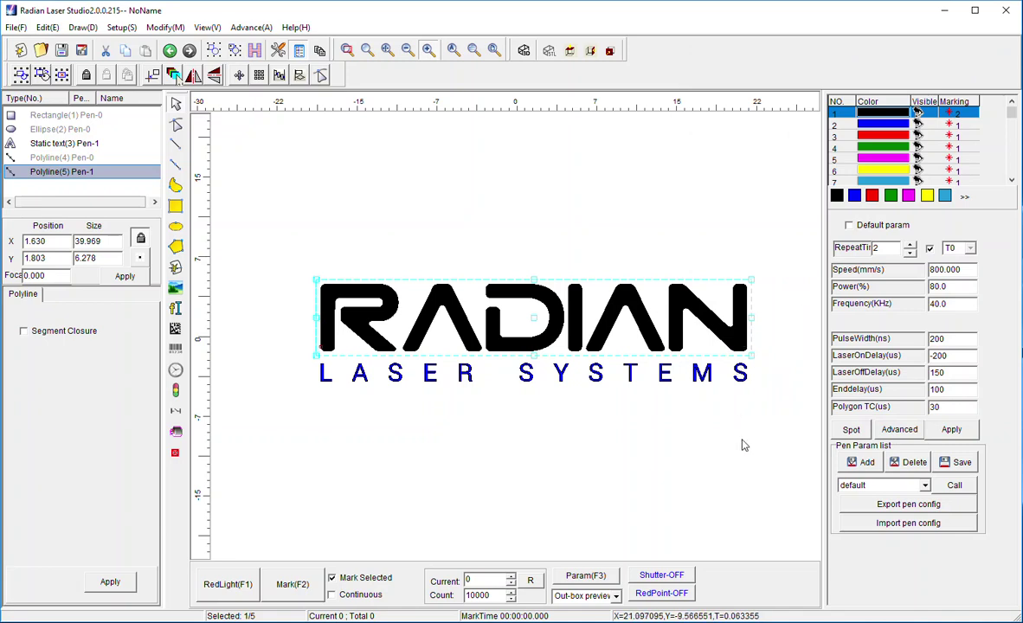
click(735, 417)
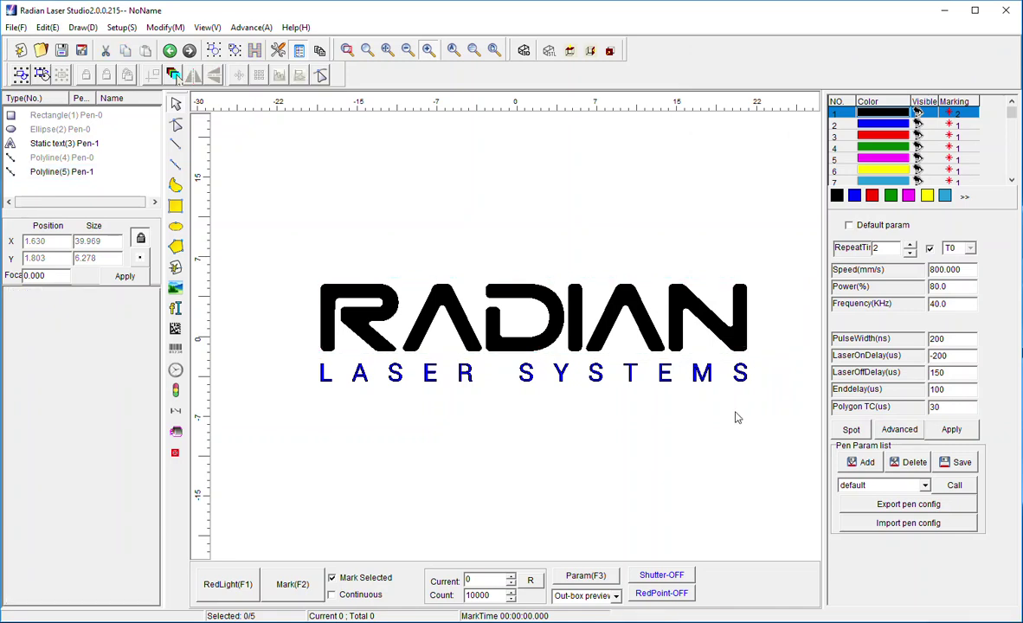
click(393, 374)
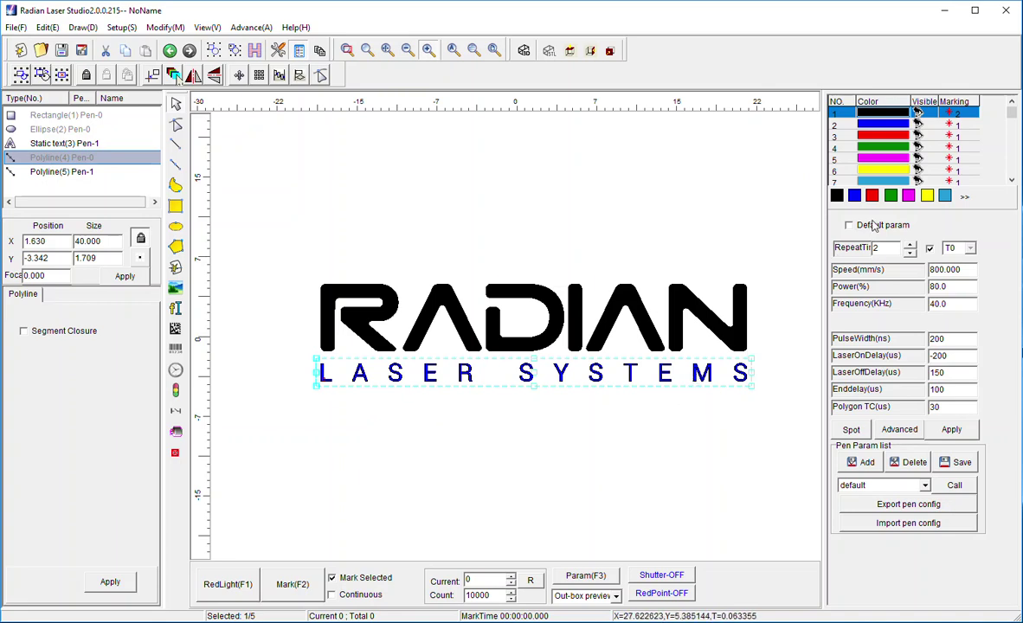
- Give pen 2 speed 2000 mm/s, power 40% and frequency 100 kHz, and apply
click(903, 126)
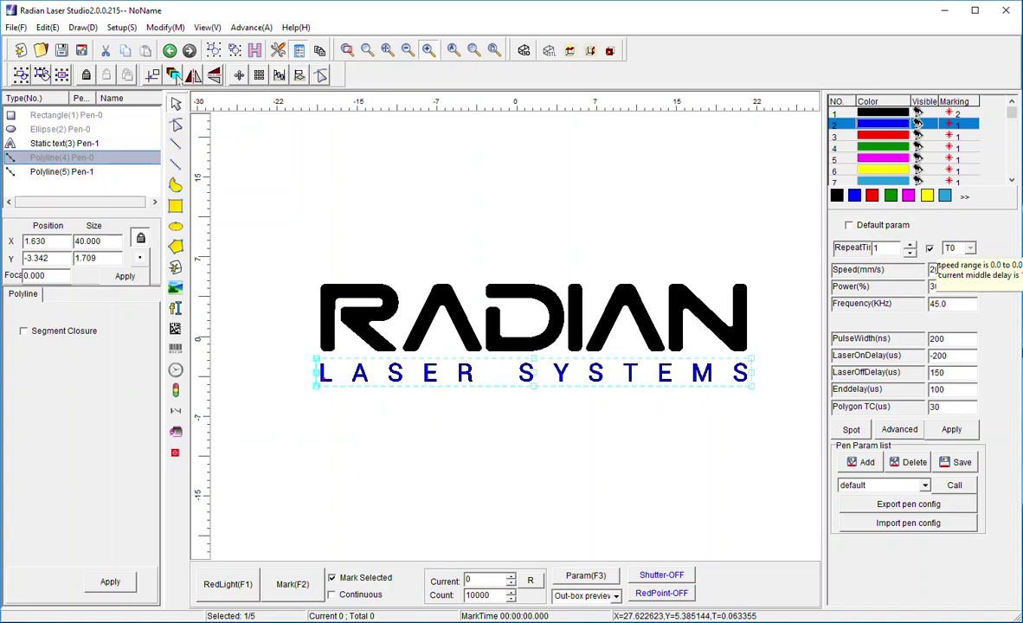
double_click(935, 288)
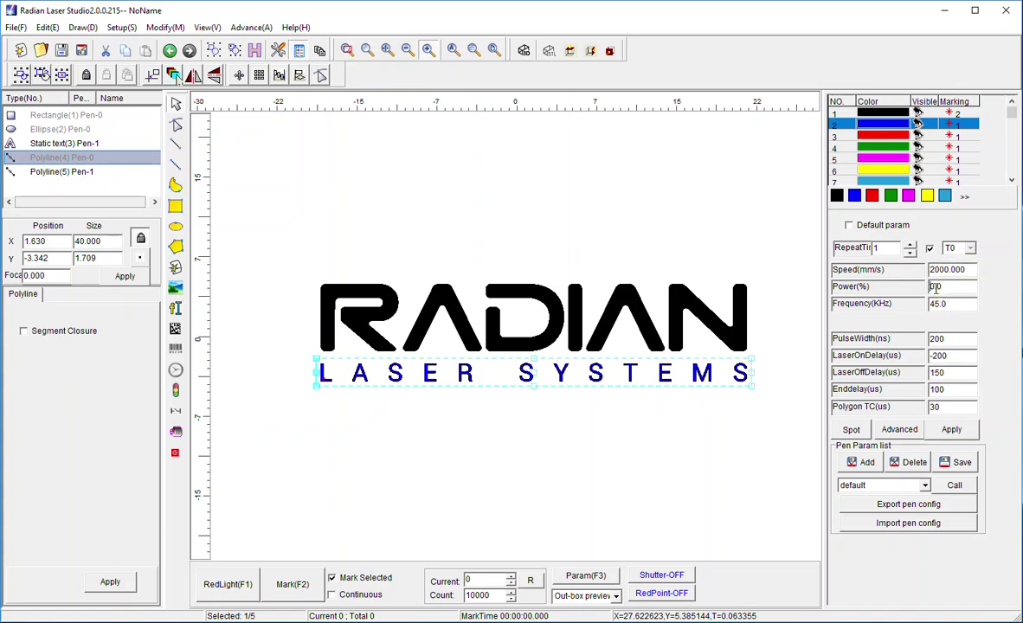
text(40.0)
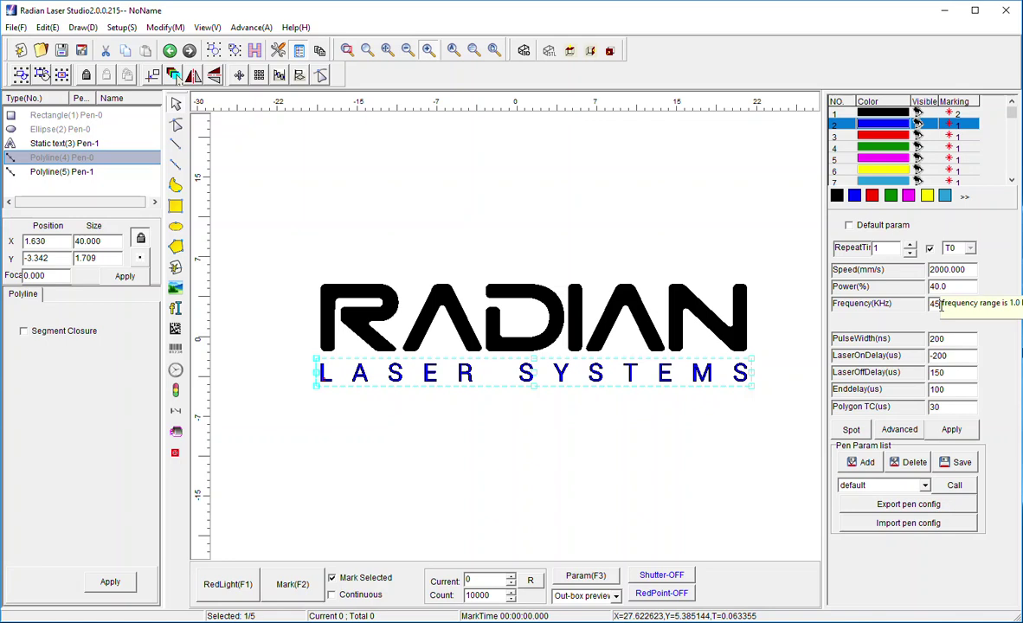
double_click(940, 305)
text(100)
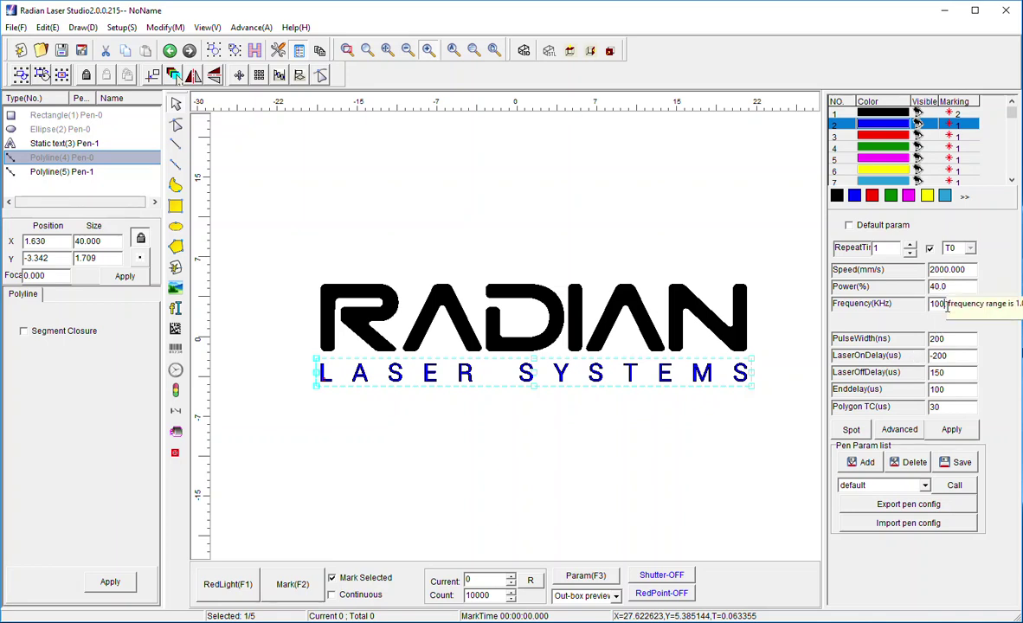
click(946, 304)
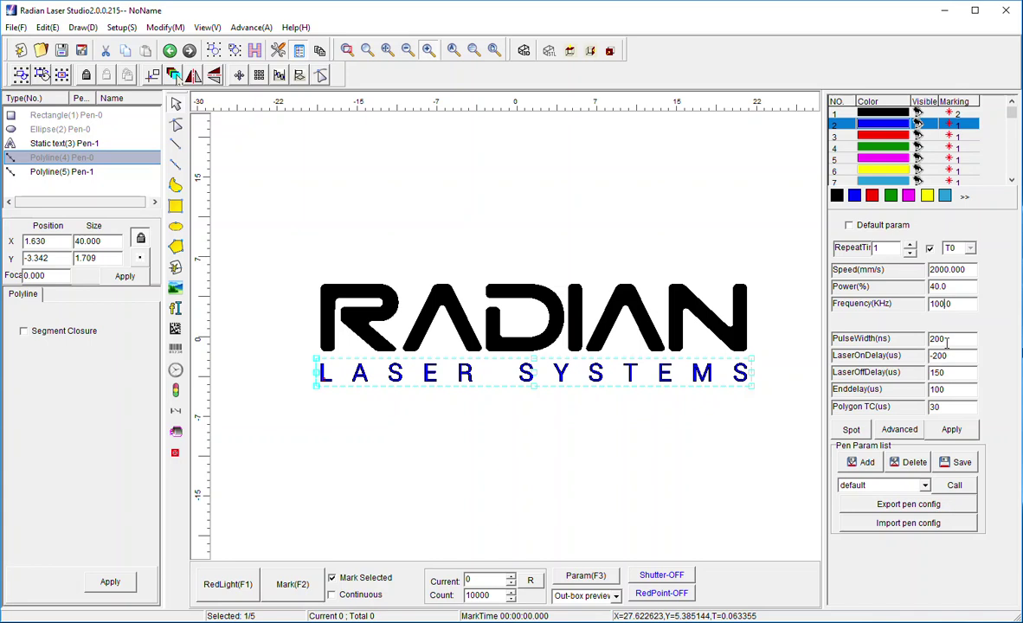
click(934, 431)
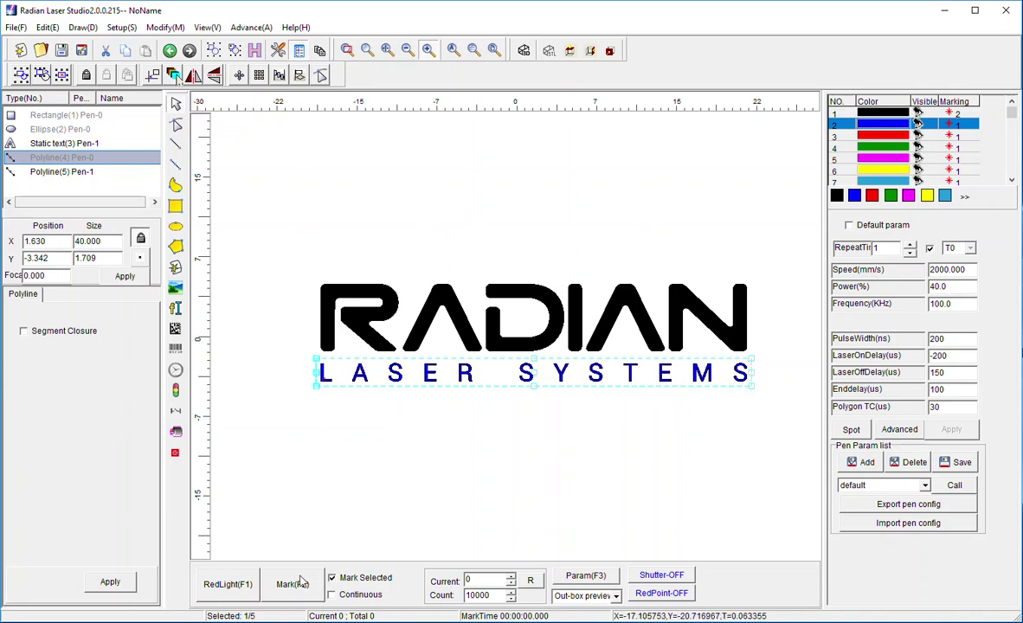
drag(270, 256, 794, 427)
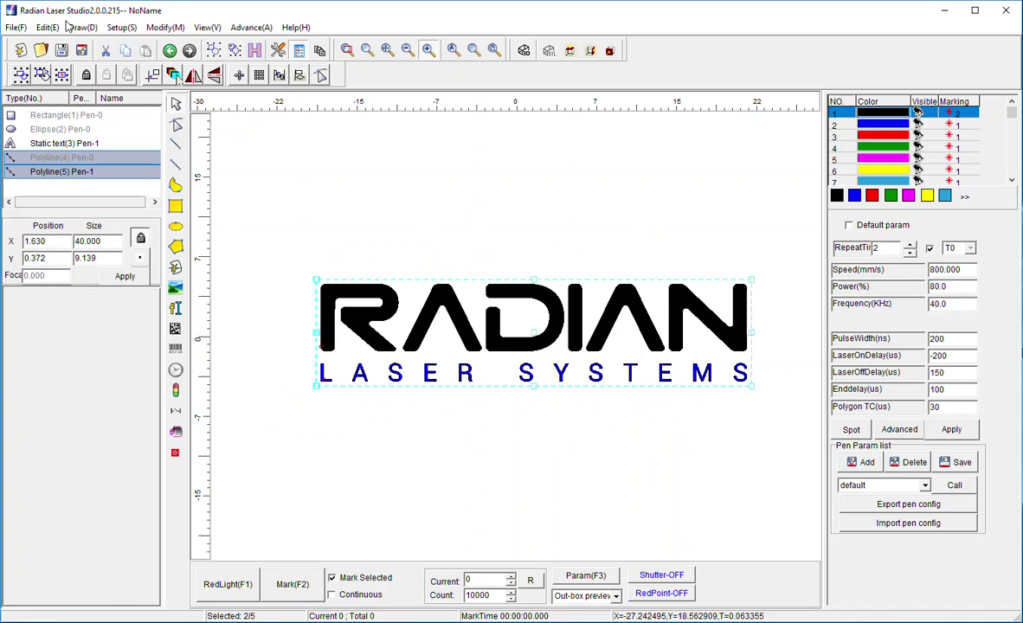
click(530, 463)
scroll(531, 428, down, 1)
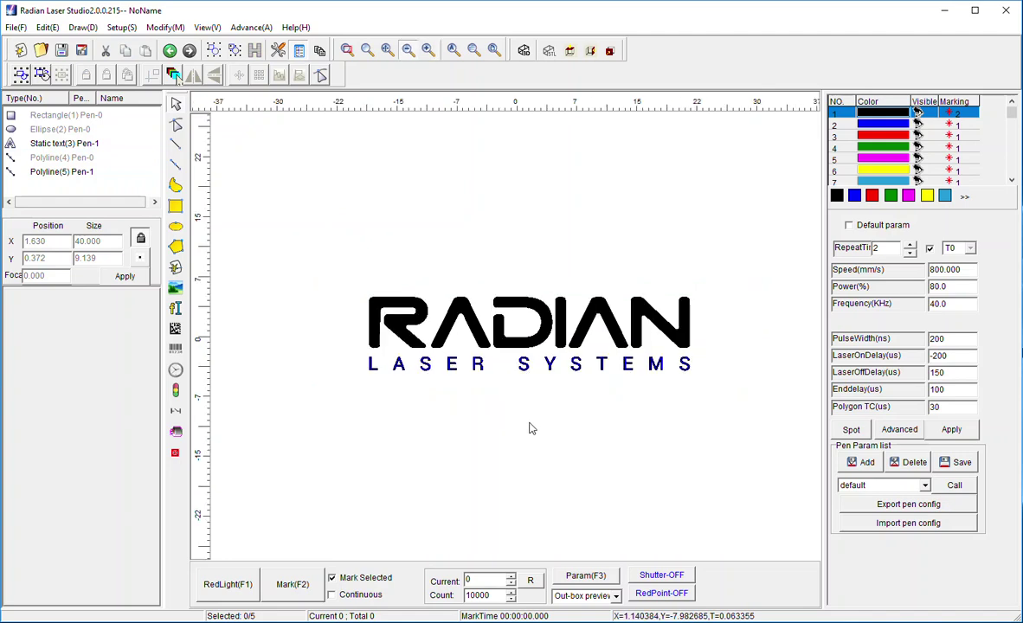
scroll(531, 428, down, 3)
scroll(531, 429, up, 2)
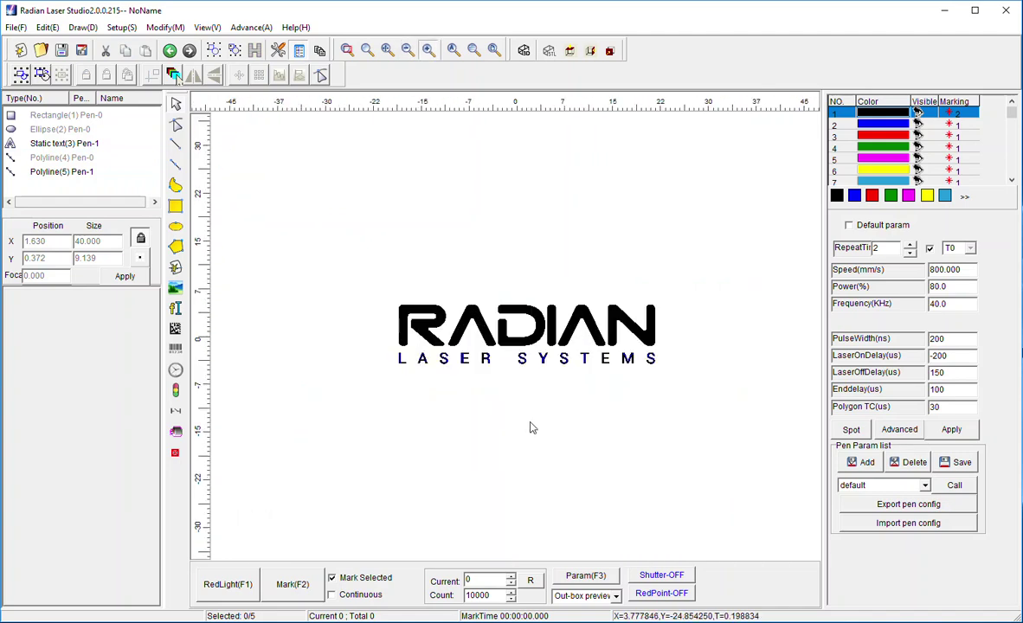
scroll(532, 427, down, 1)
scroll(531, 429, down, 3)
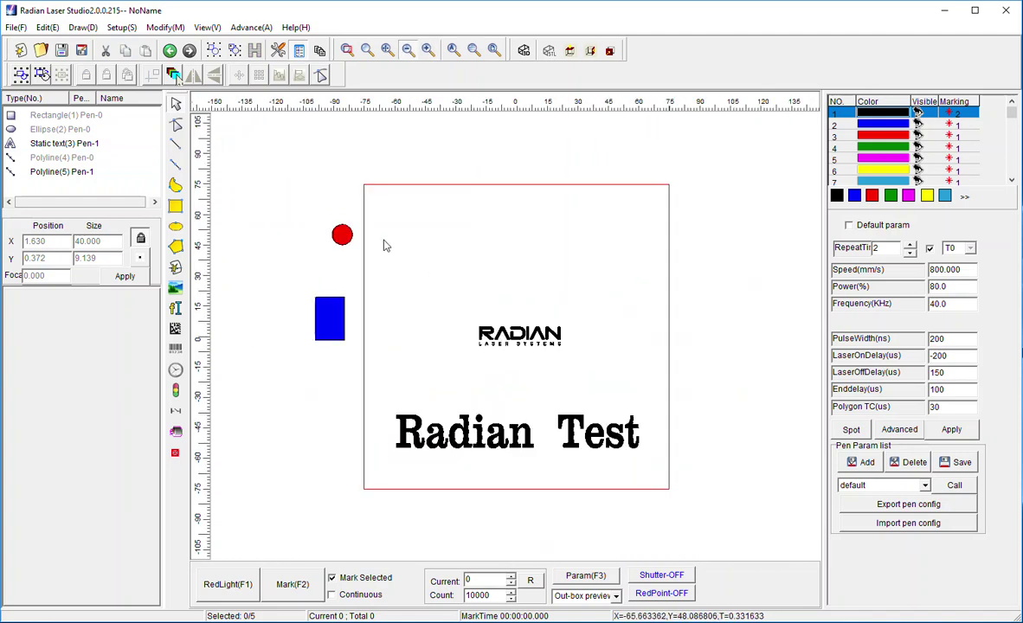
scroll(512, 344, up, 3)
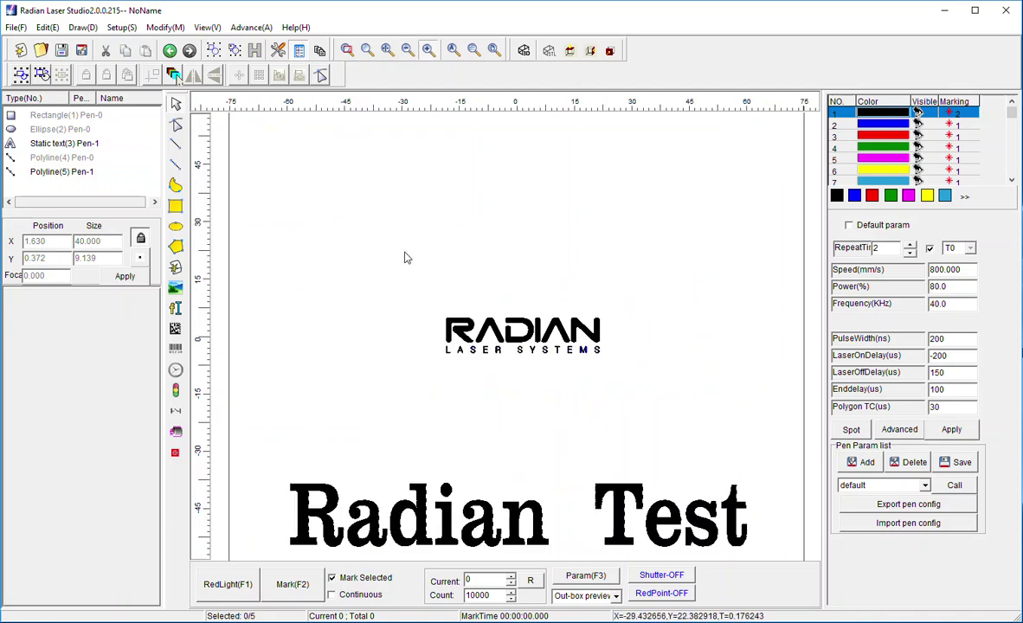
drag(410, 255, 649, 387)
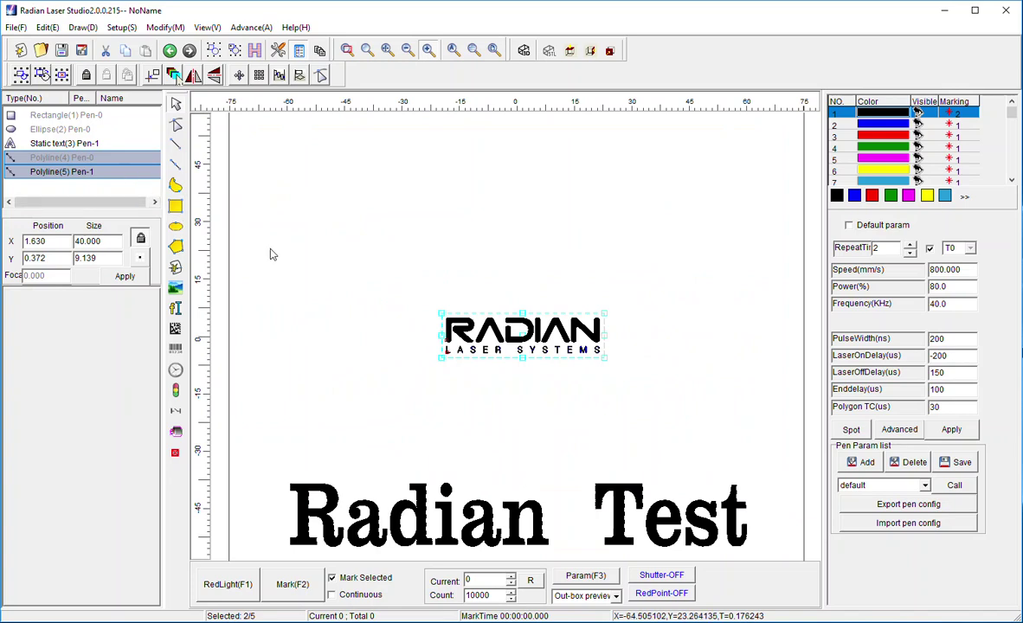
scroll(270, 254, down, 2)
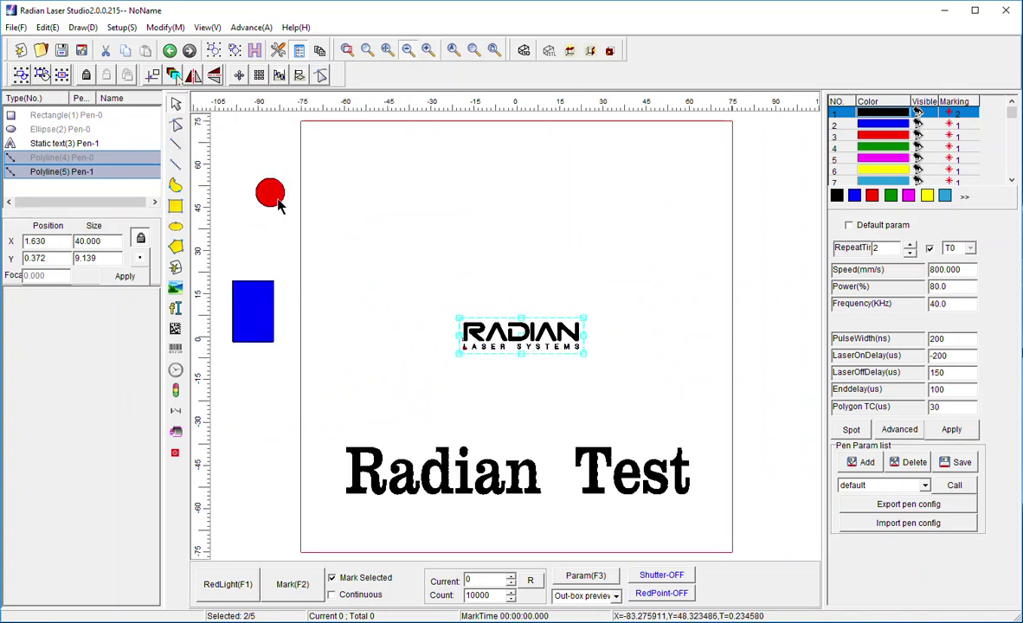
click(265, 189)
click(266, 299)
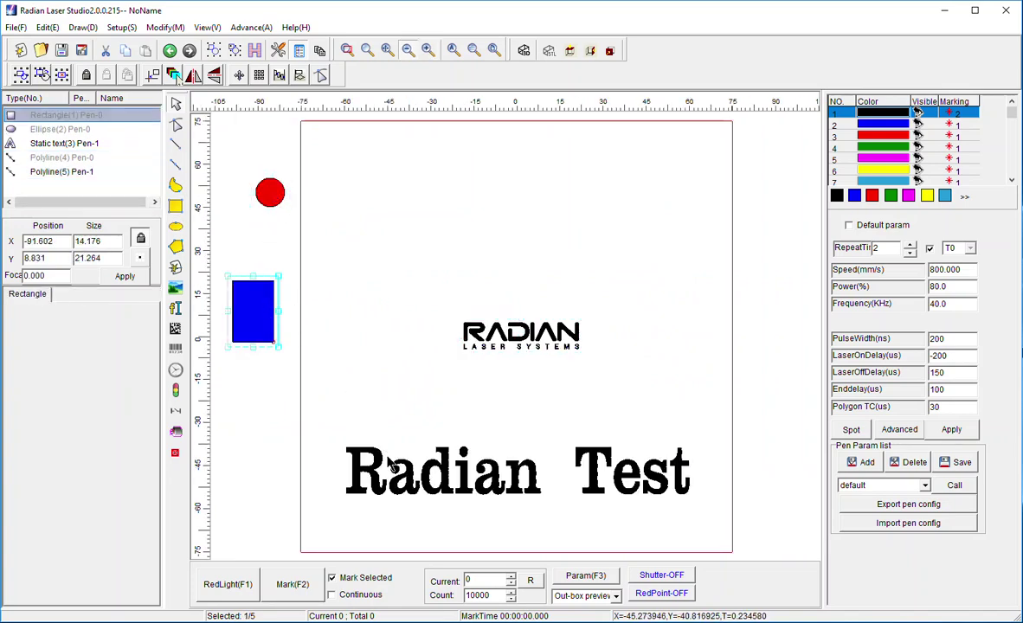
click(387, 456)
click(412, 366)
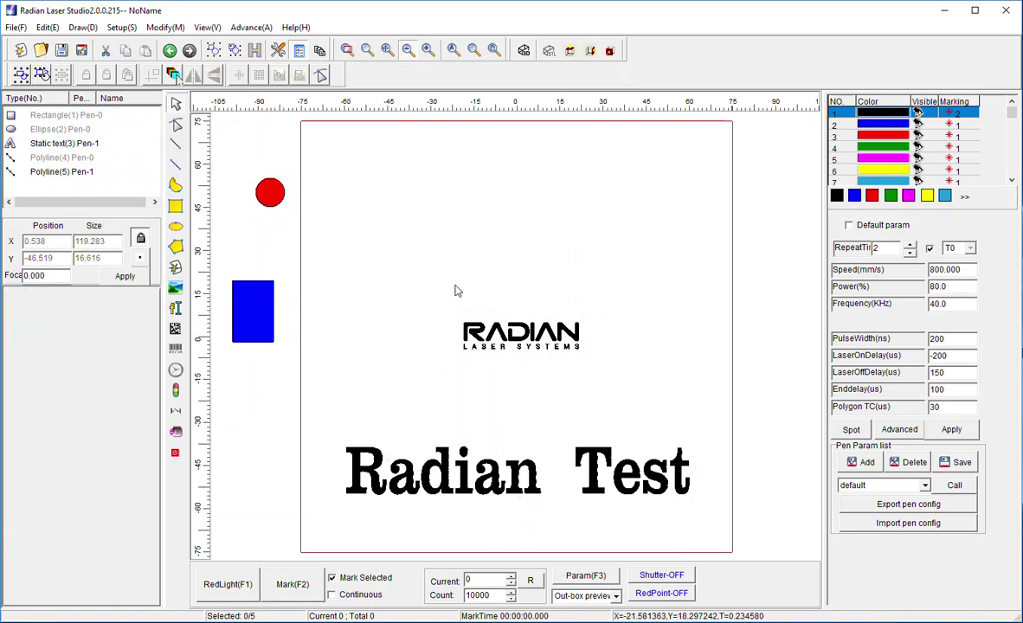
drag(435, 295, 601, 372)
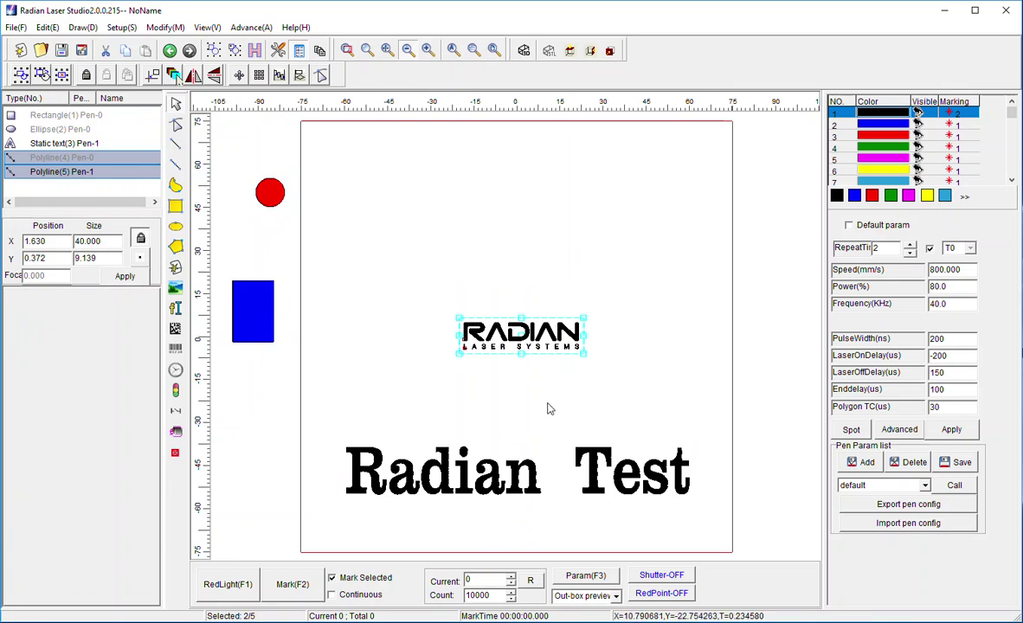
click(466, 475)
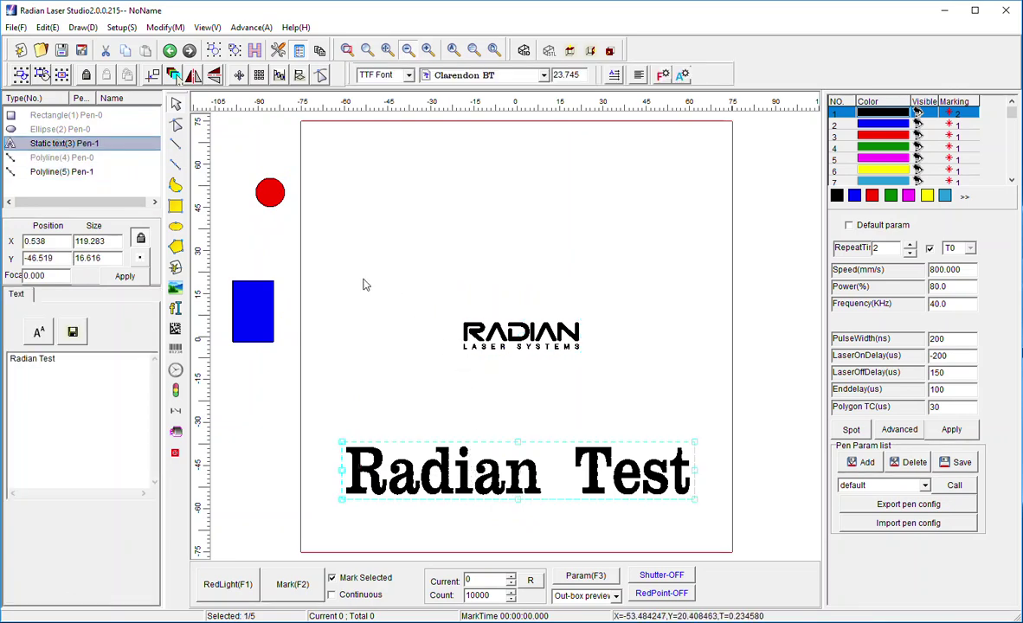
drag(320, 280, 708, 518)
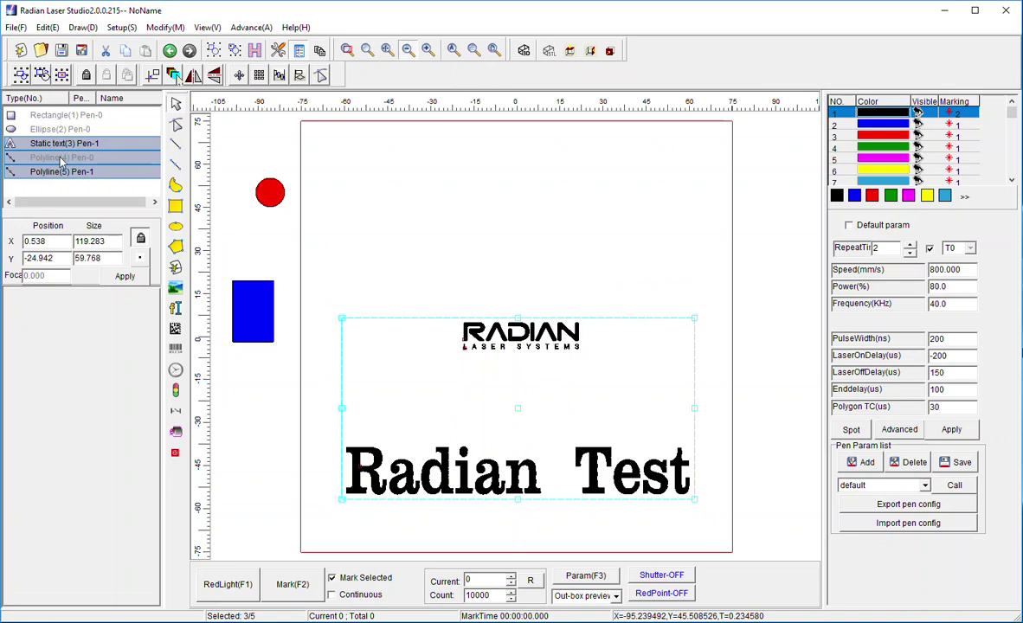
click(546, 262)
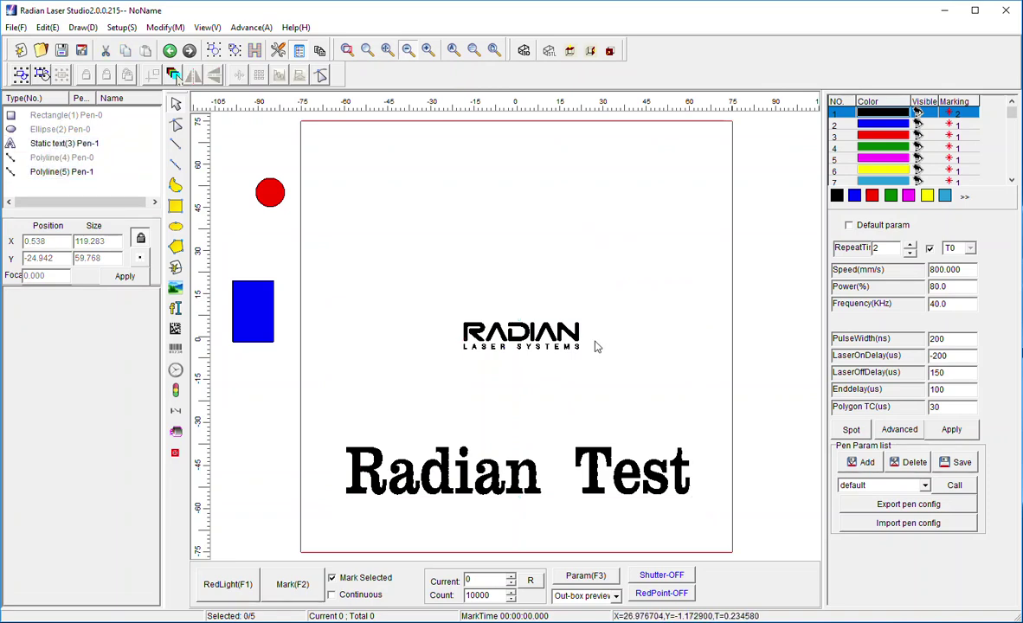
scroll(617, 344, up, 2)
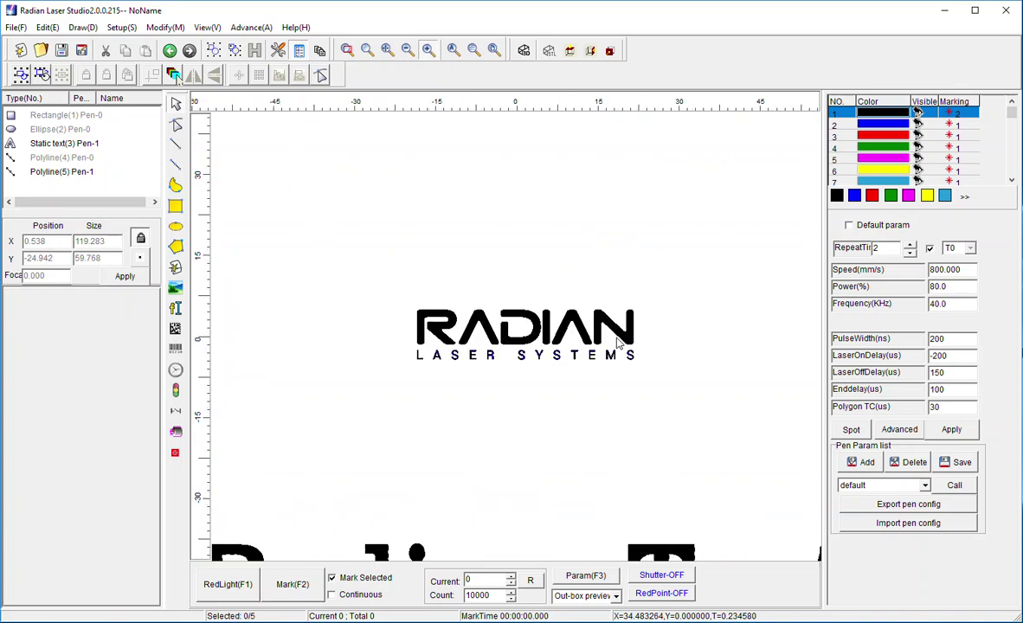
scroll(617, 344, down, 2)
drag(423, 293, 667, 372)
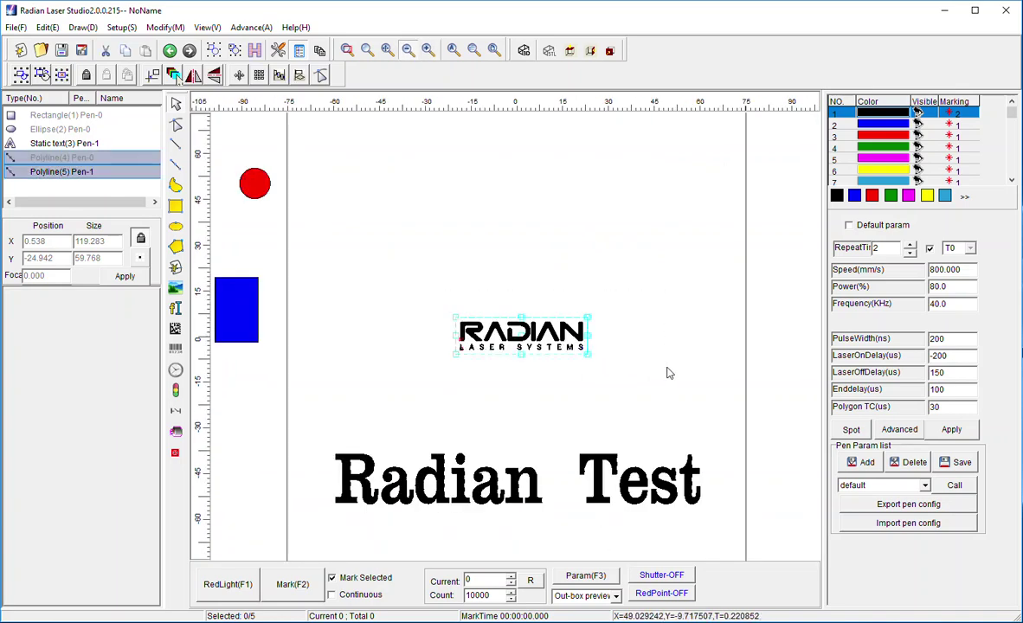
click(667, 372)
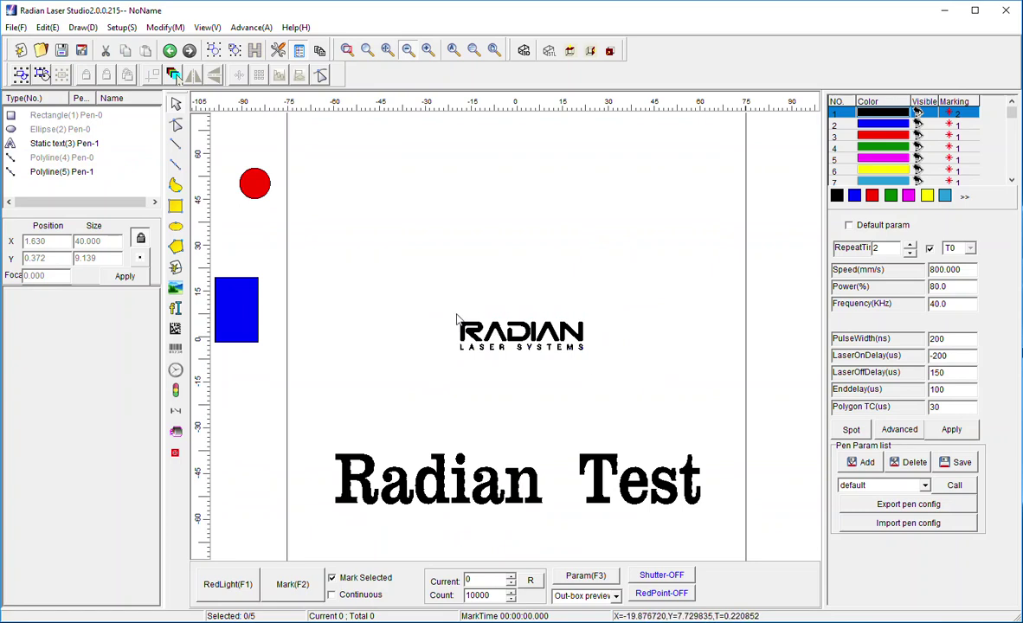
drag(423, 295, 651, 381)
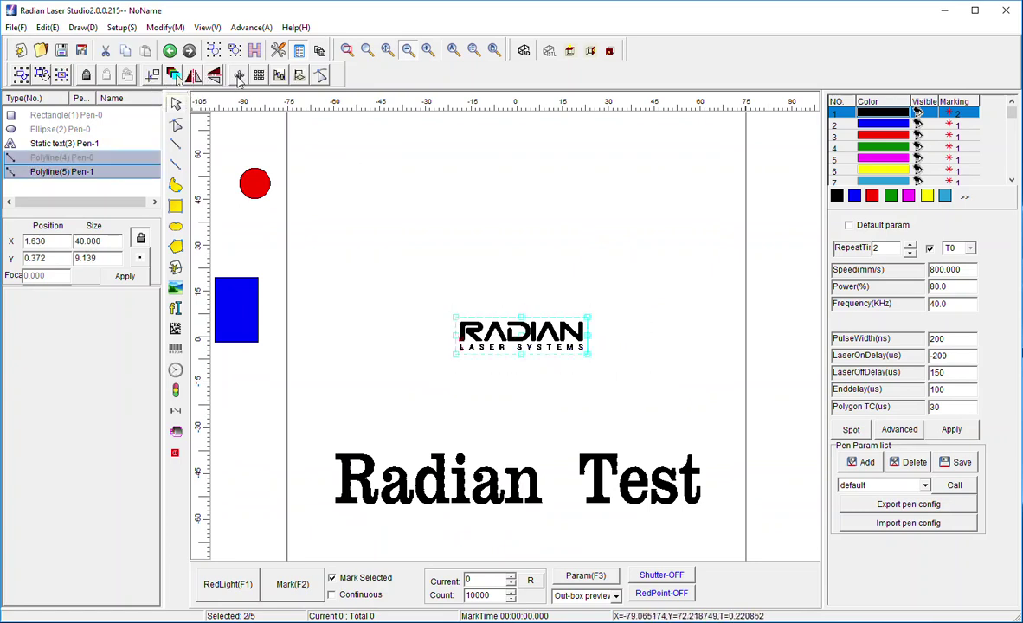
click(217, 75)
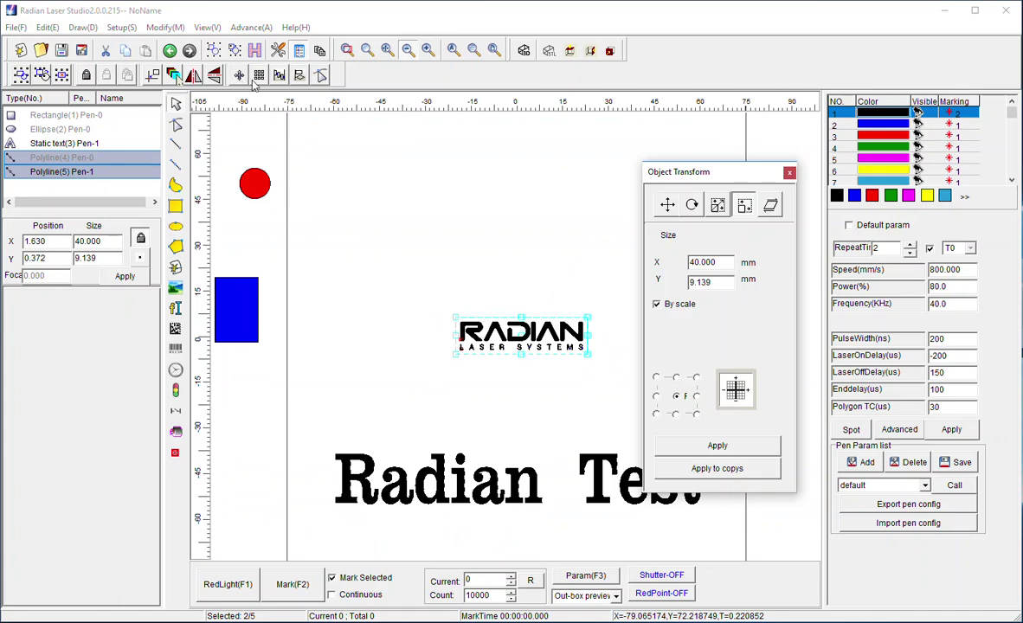
click(692, 205)
click(719, 446)
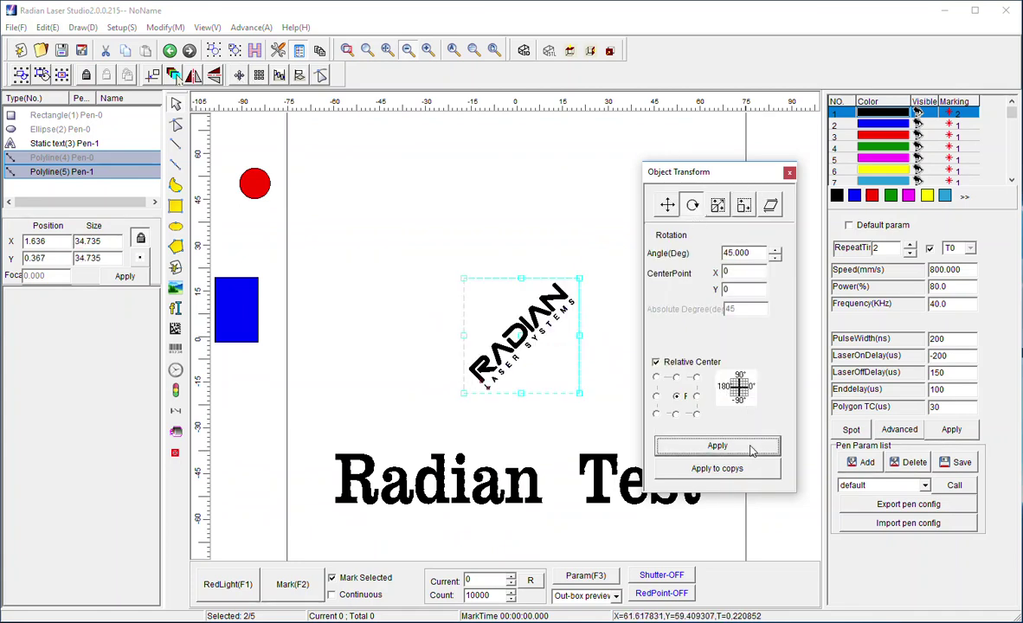
click(725, 447)
click(725, 448)
click(749, 449)
click(751, 449)
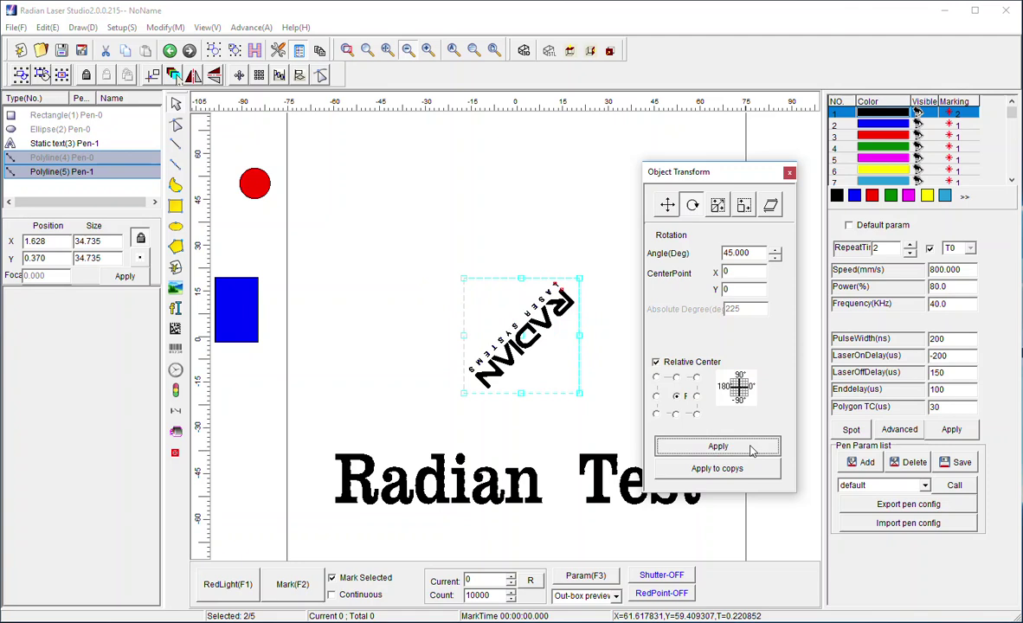
click(751, 449)
click(751, 449)
click(751, 449)
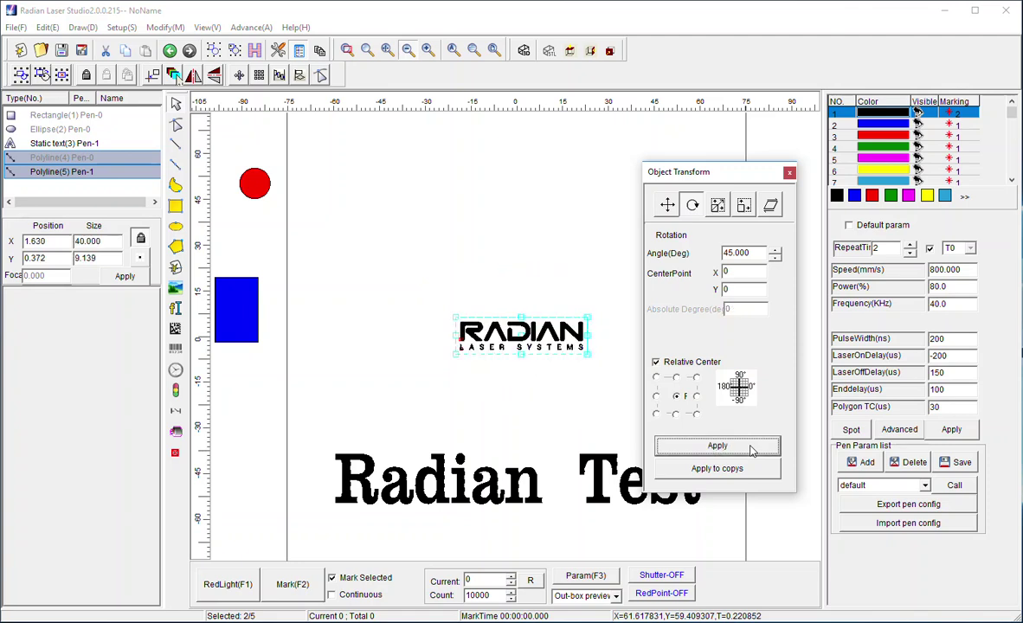
click(789, 173)
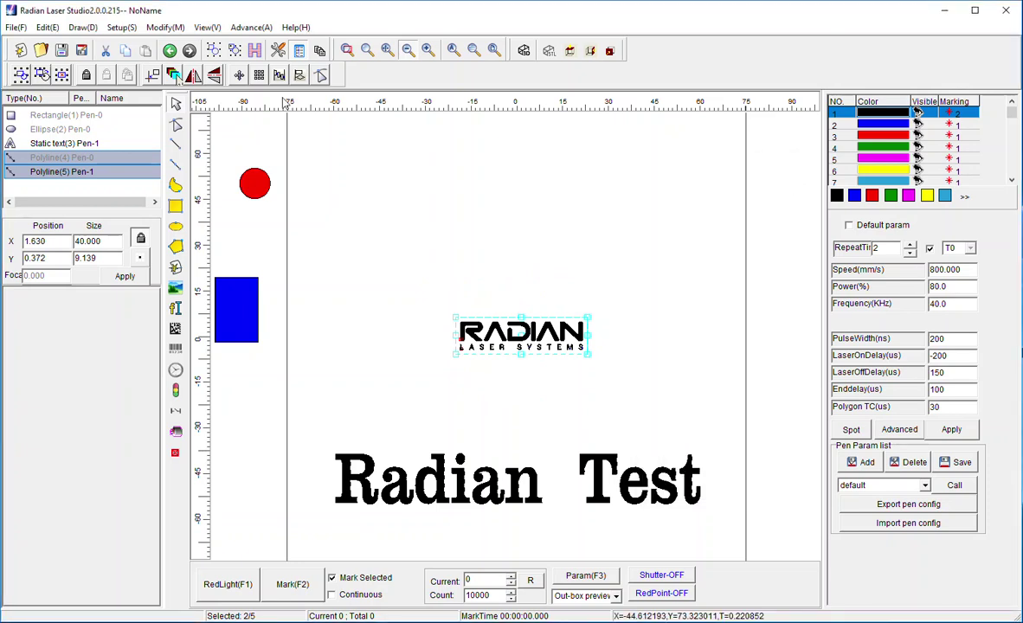
click(193, 76)
click(193, 76)
click(215, 77)
click(215, 77)
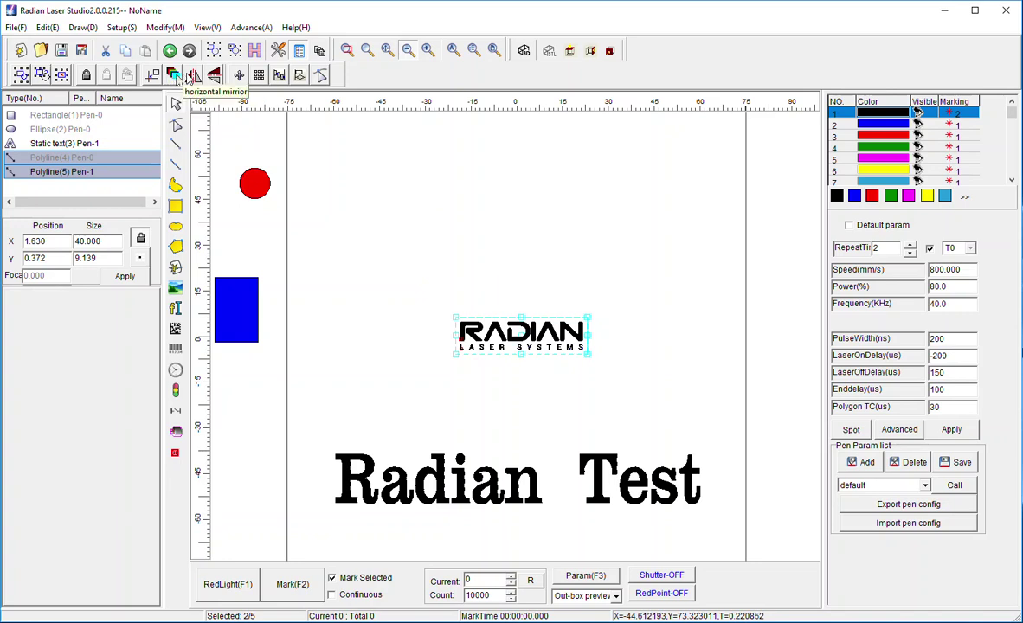
- Array the RADIAN logo with 5 mm column and row pitch using Boundary spacing
click(240, 75)
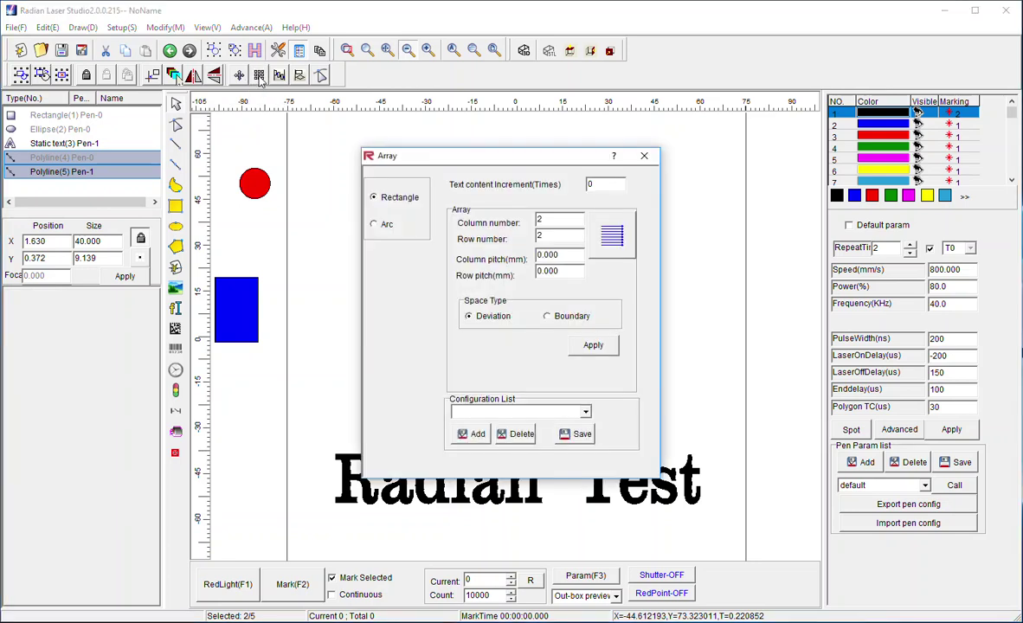
click(538, 255)
text(5)
key(BackSpace)
text(5)
key(BackSpace)
click(547, 316)
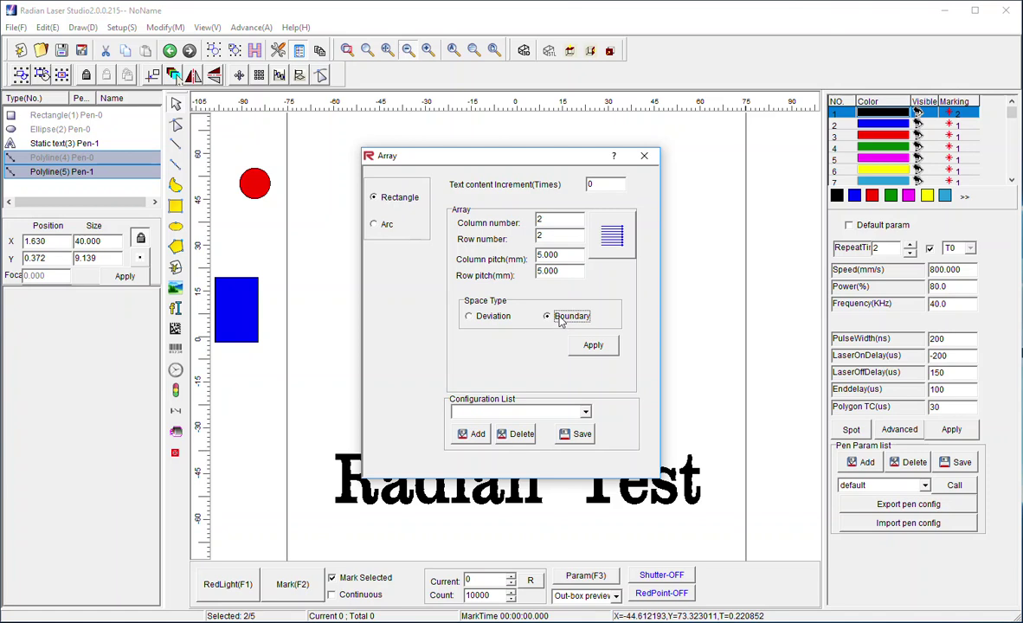
click(593, 345)
drag(571, 158, 364, 361)
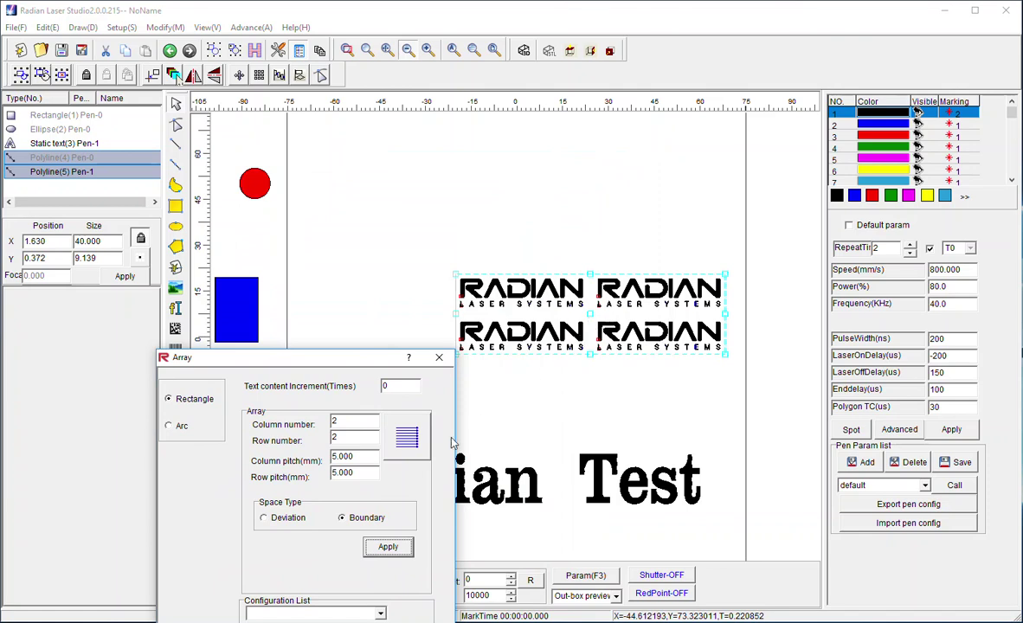
click(388, 547)
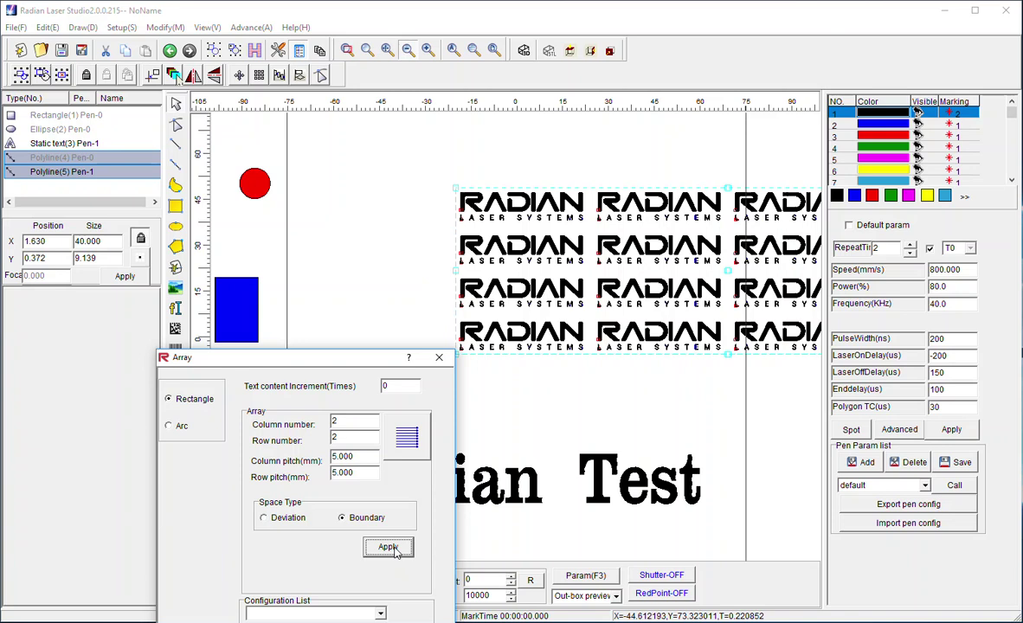
- Close the Array dialog and undo both array operations with Edit > Undo
click(438, 358)
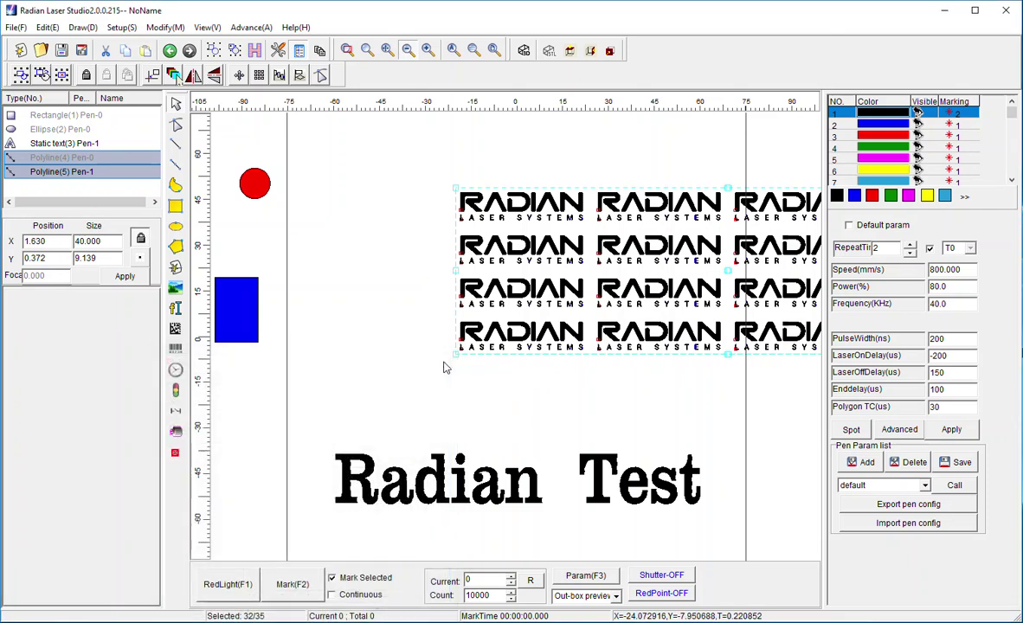
click(50, 29)
click(62, 43)
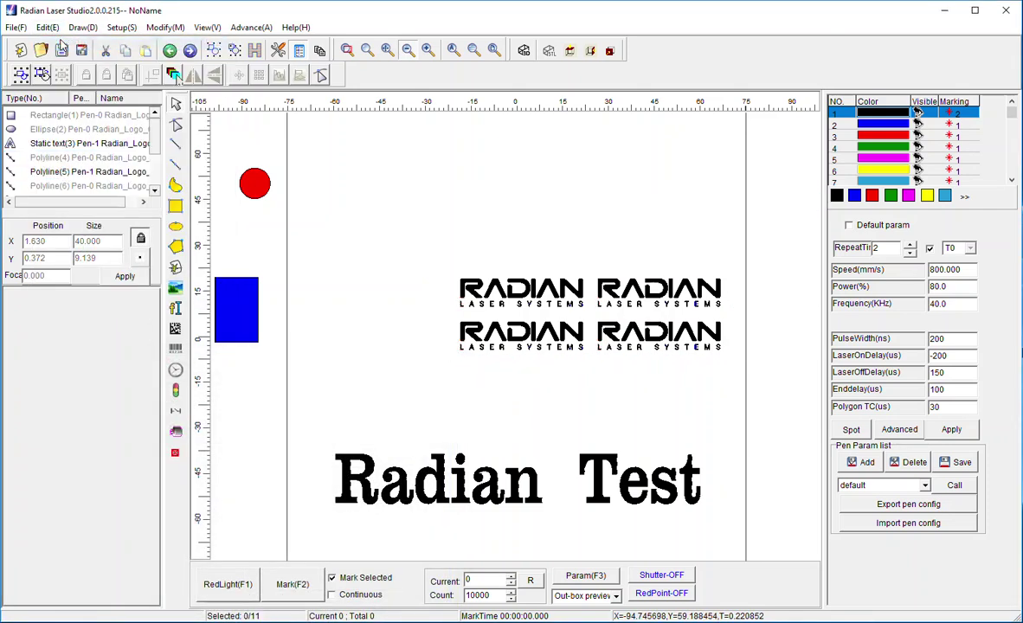
click(48, 27)
click(63, 41)
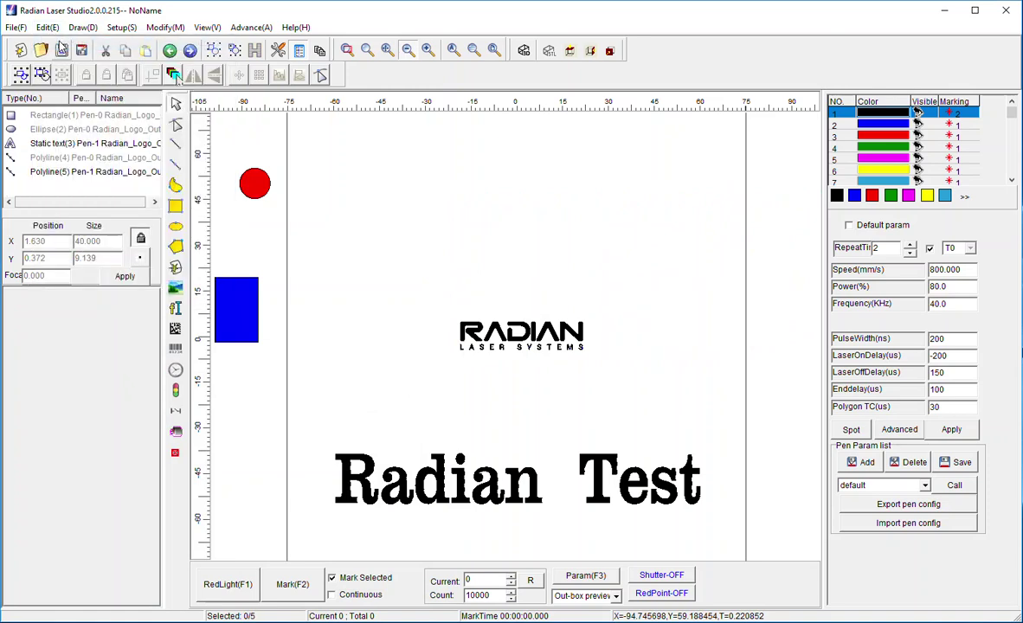